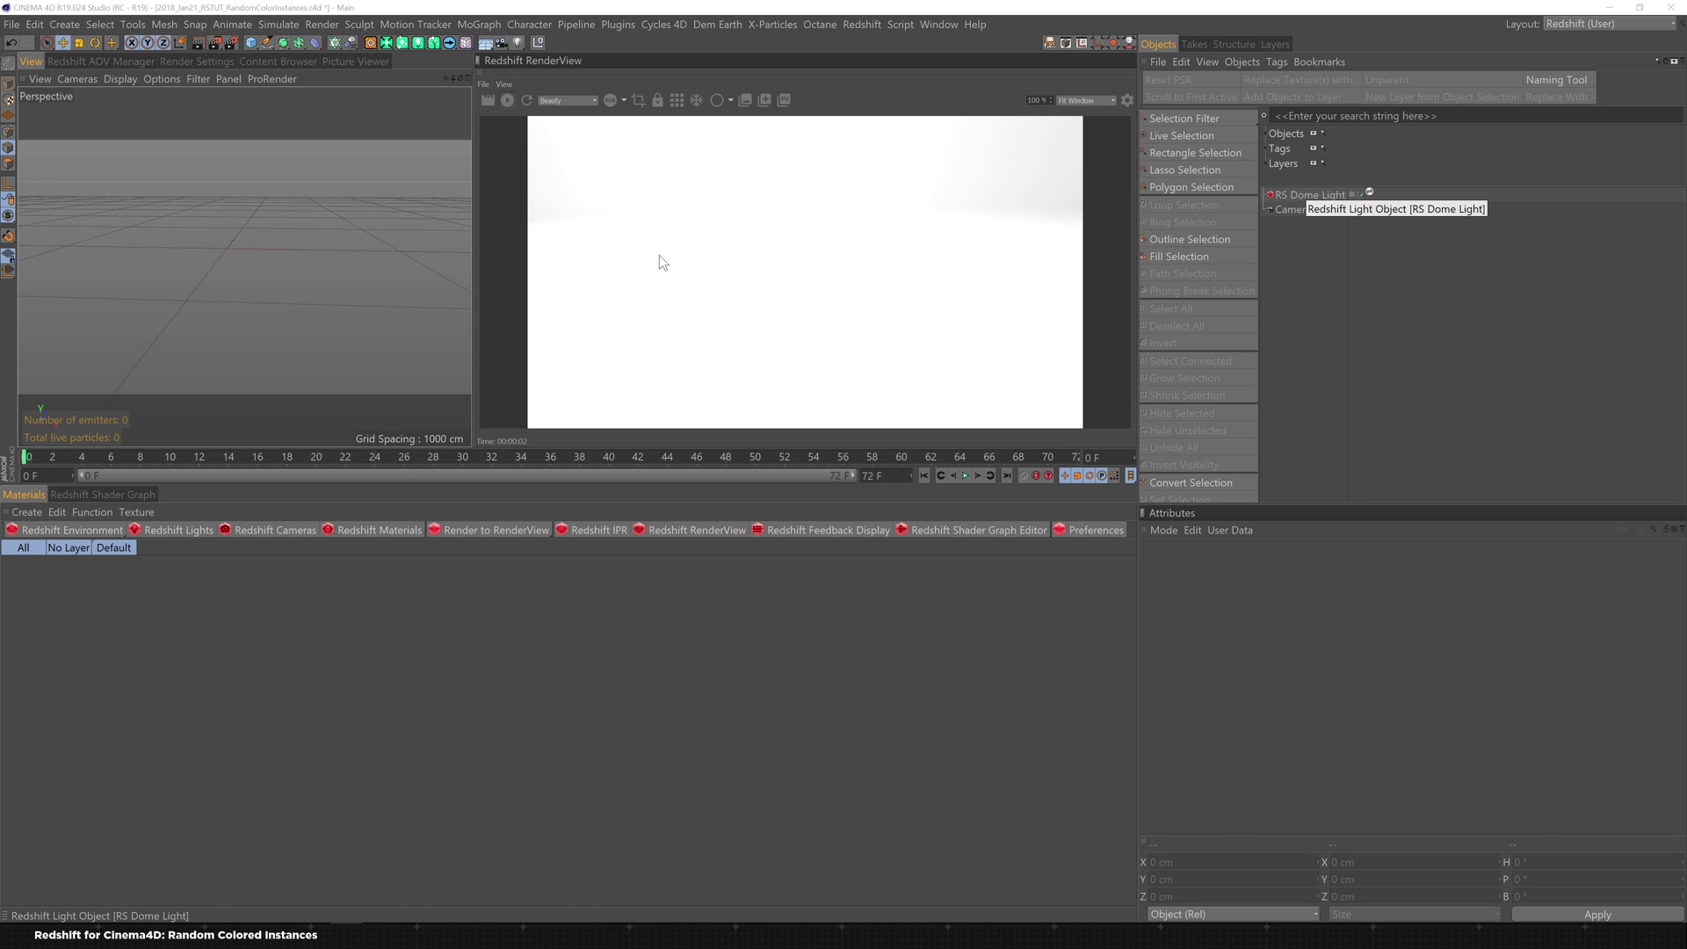
# Step: Create a Cloner object and make a new Platonic primitive its child
pyautogui.click(334, 42)
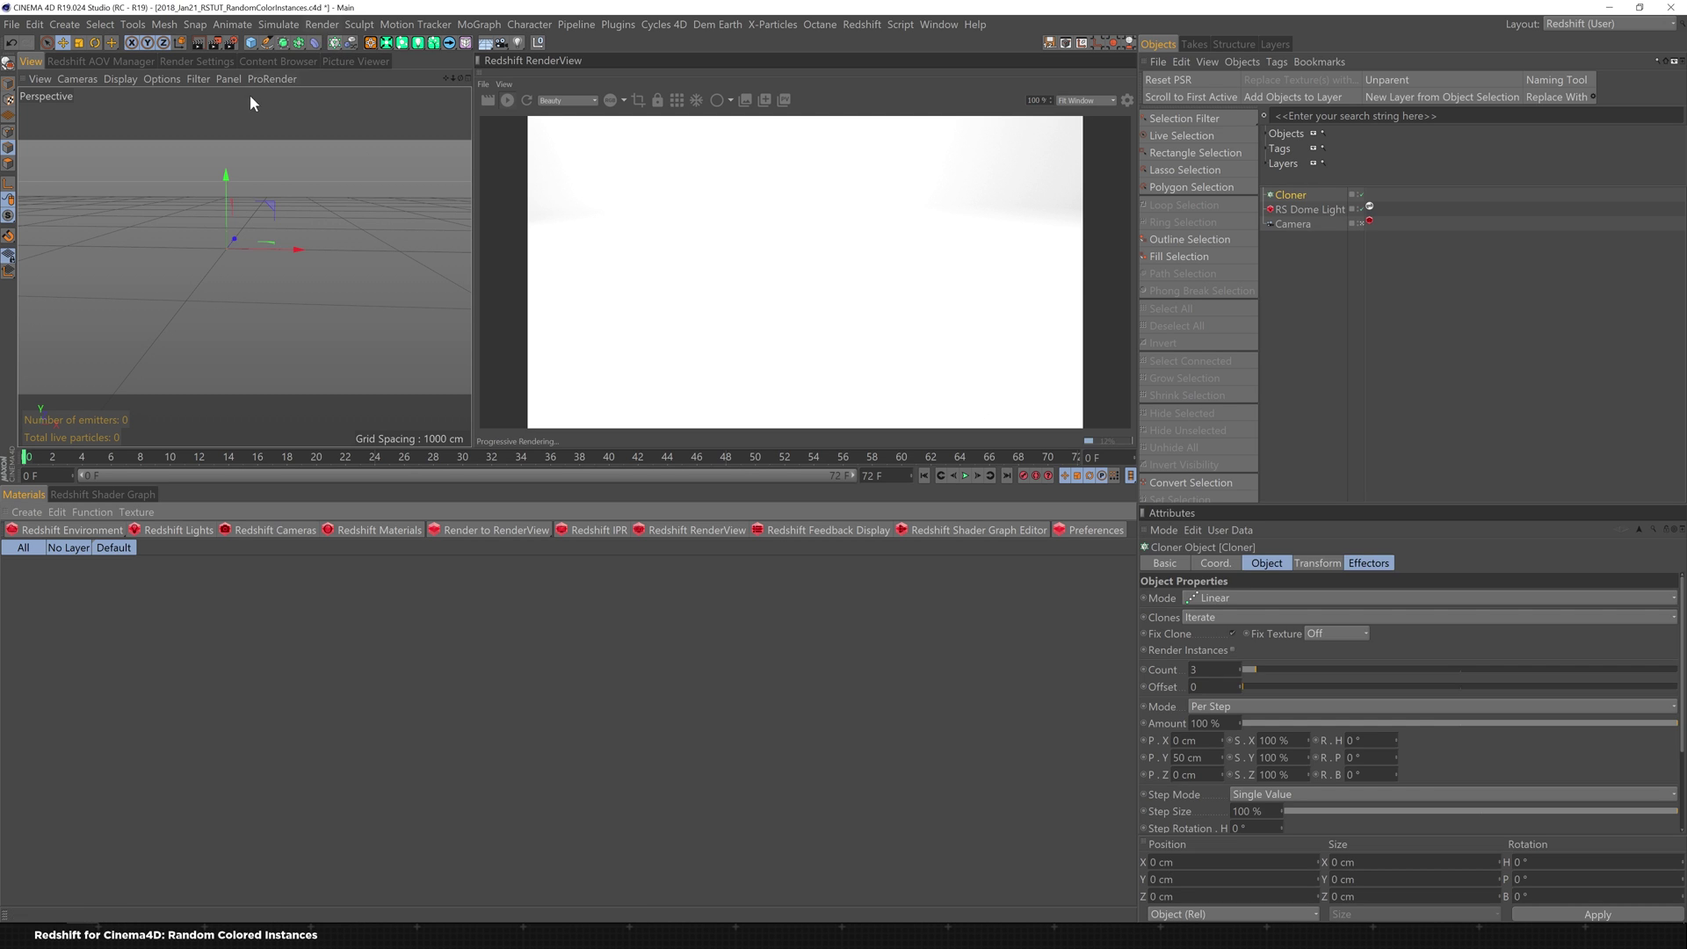
pyautogui.click(252, 44)
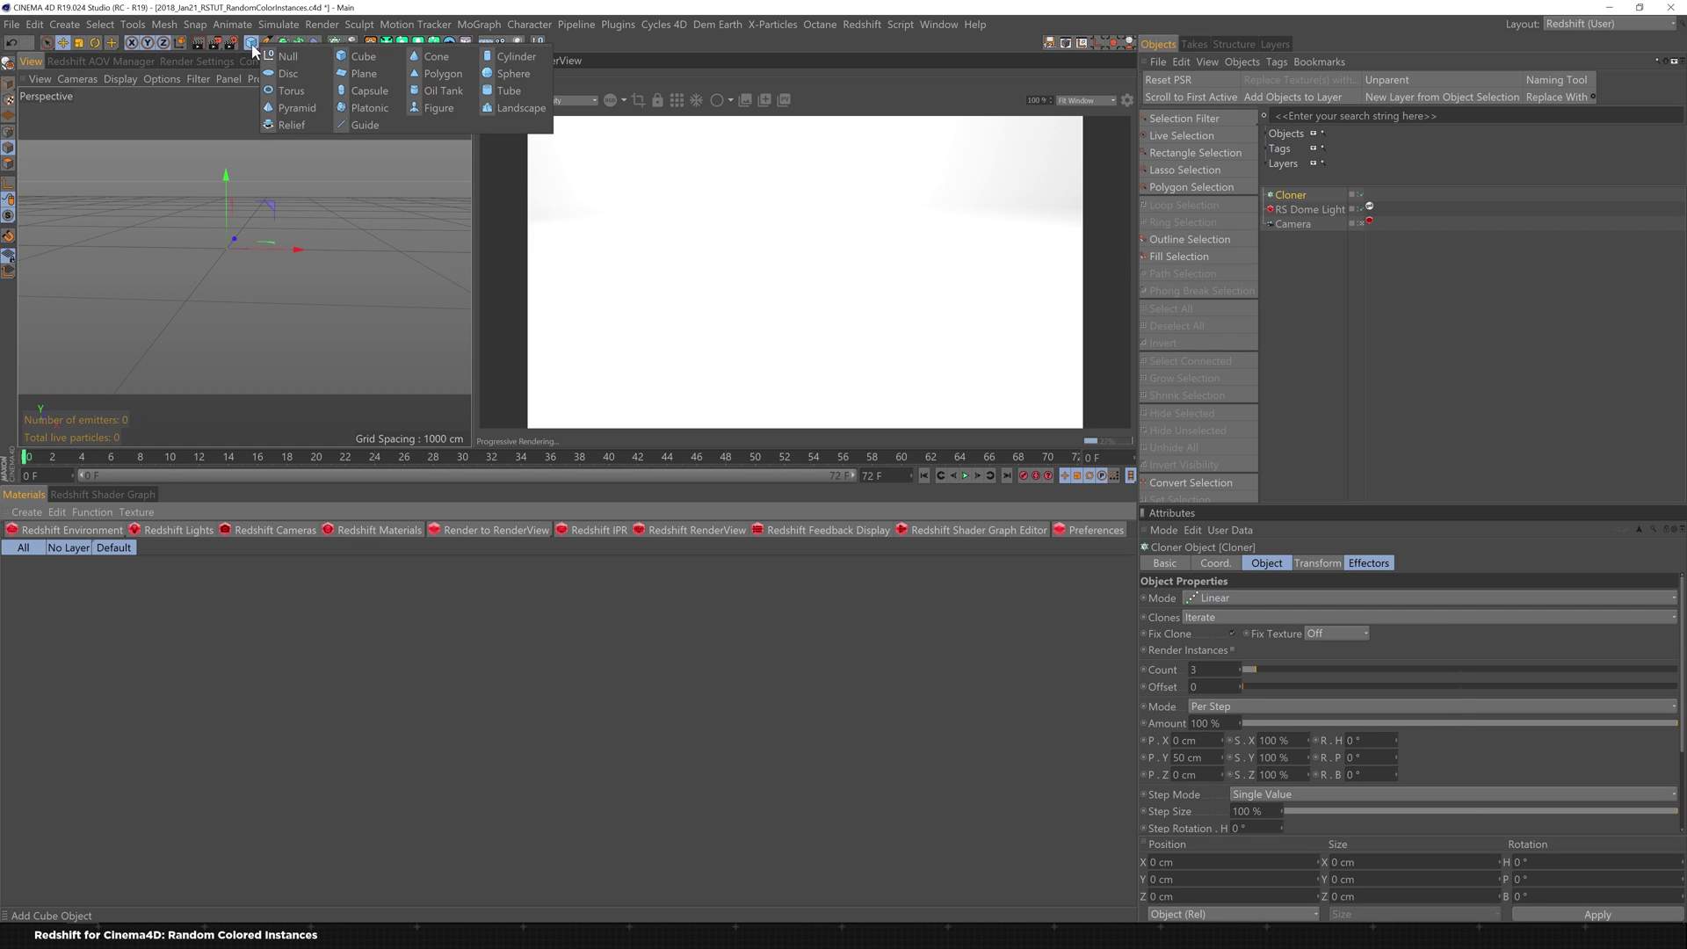
pyautogui.click(367, 107)
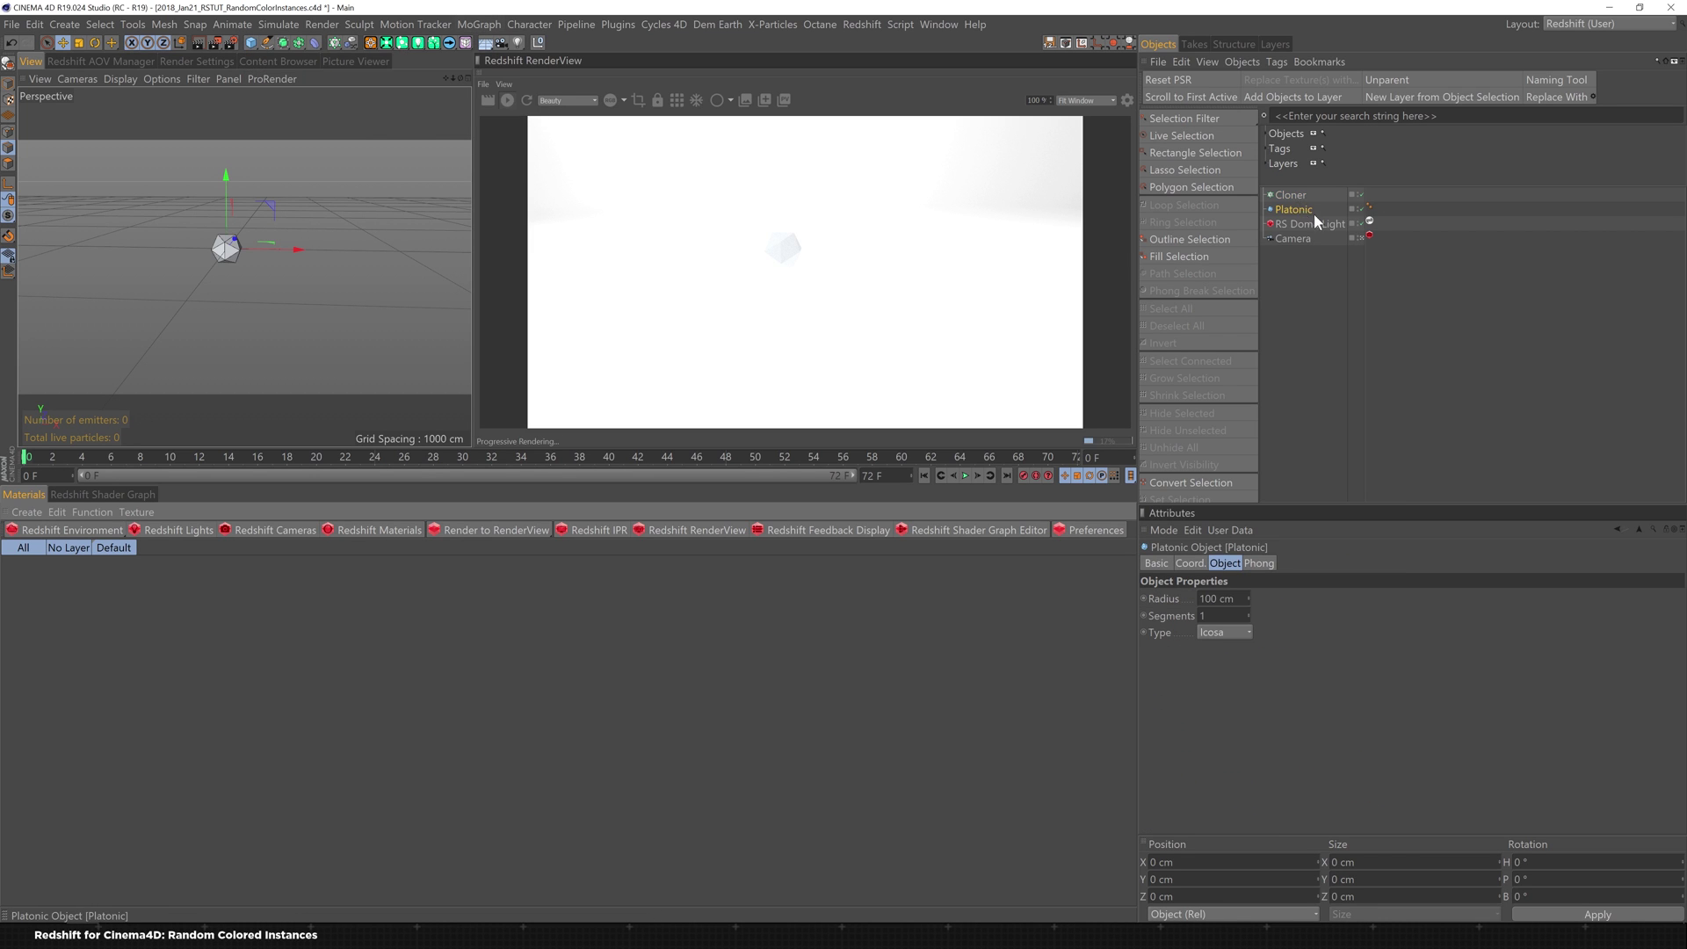
pyautogui.moveTo(1315, 221); pyautogui.dragTo(1291, 195)
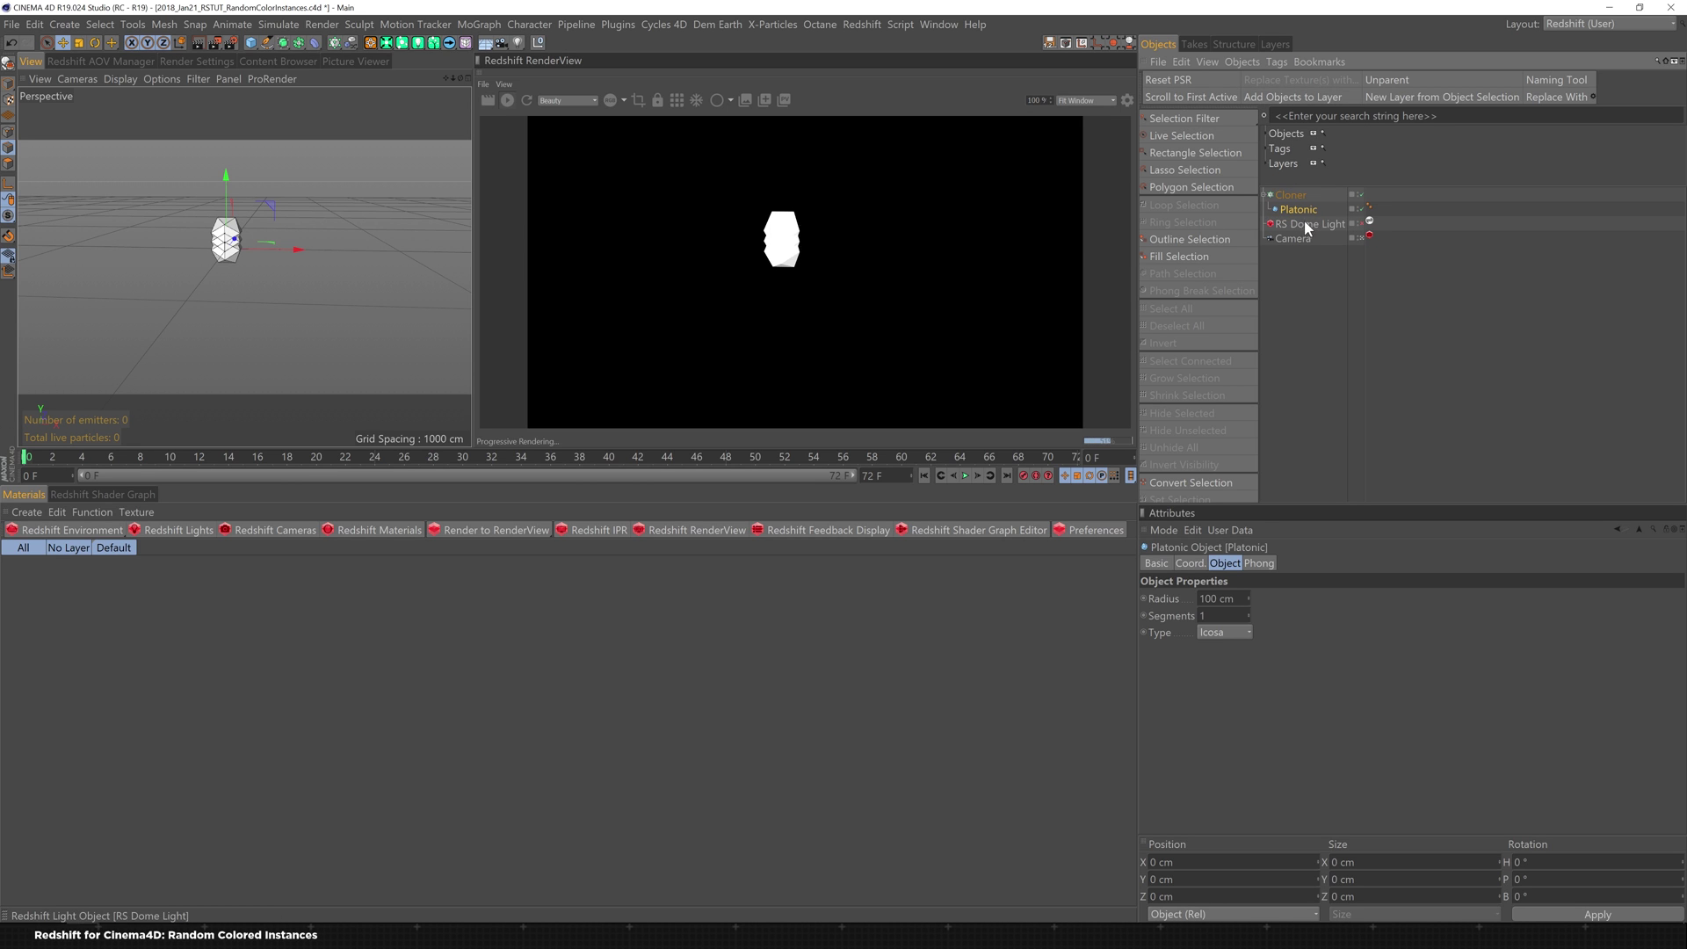
# Step: Enable Render Instances on the Cloner and set its count to 20 with a Y step of 0 cm
pyautogui.click(1298, 196)
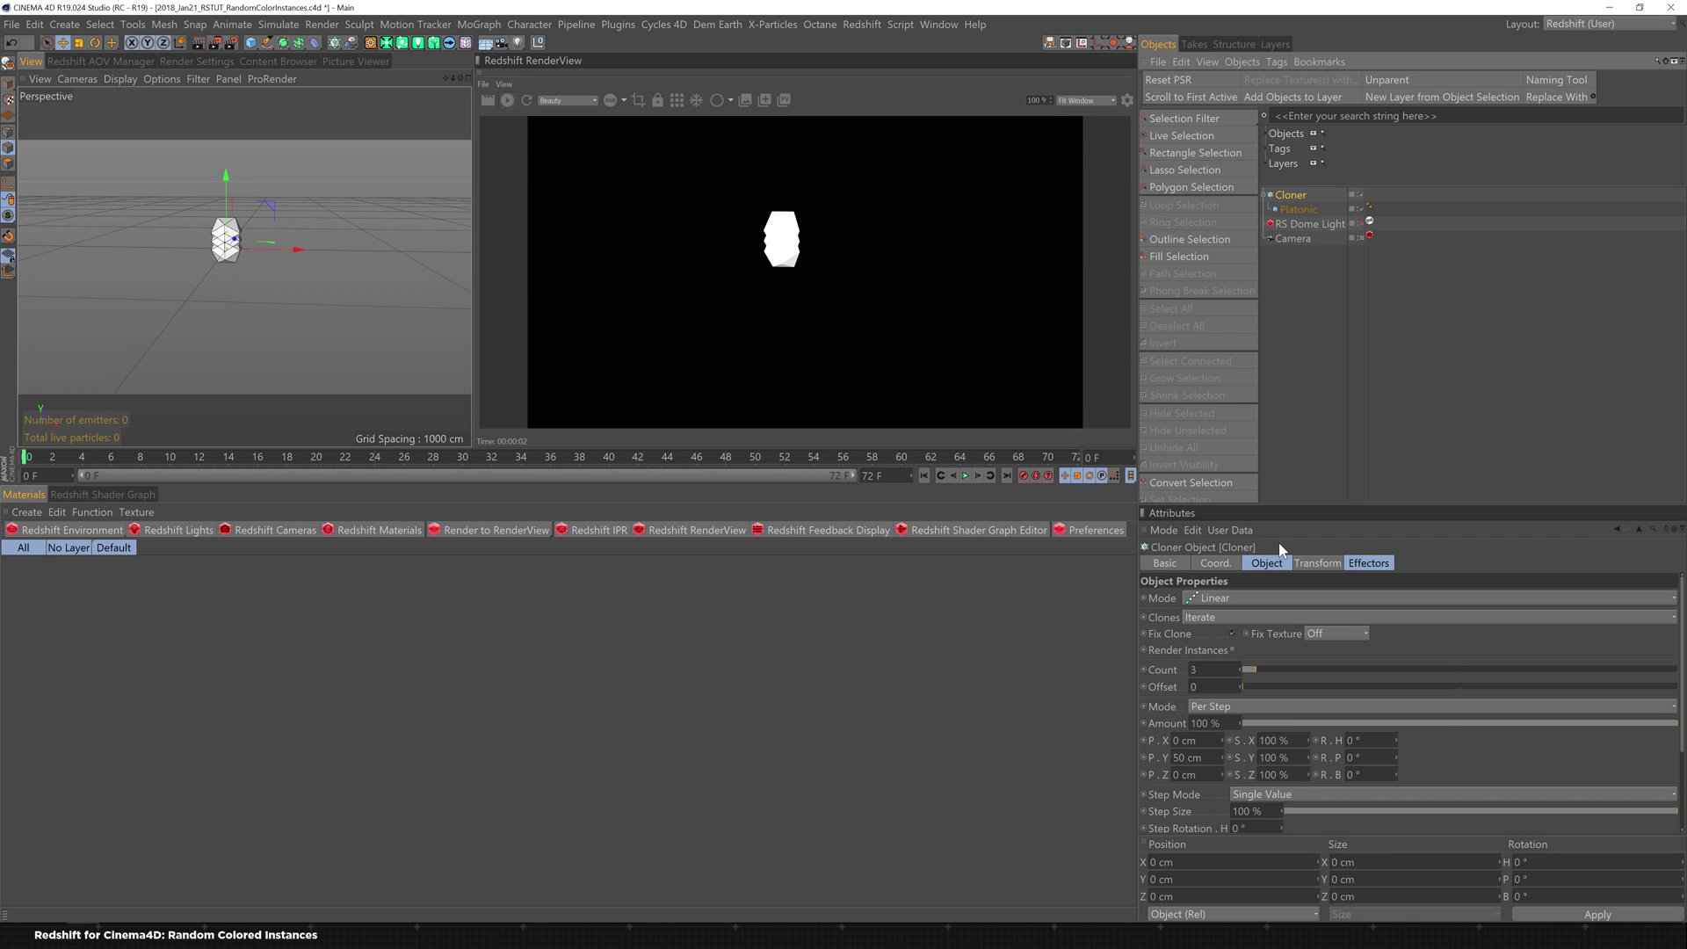
pyautogui.click(1232, 649)
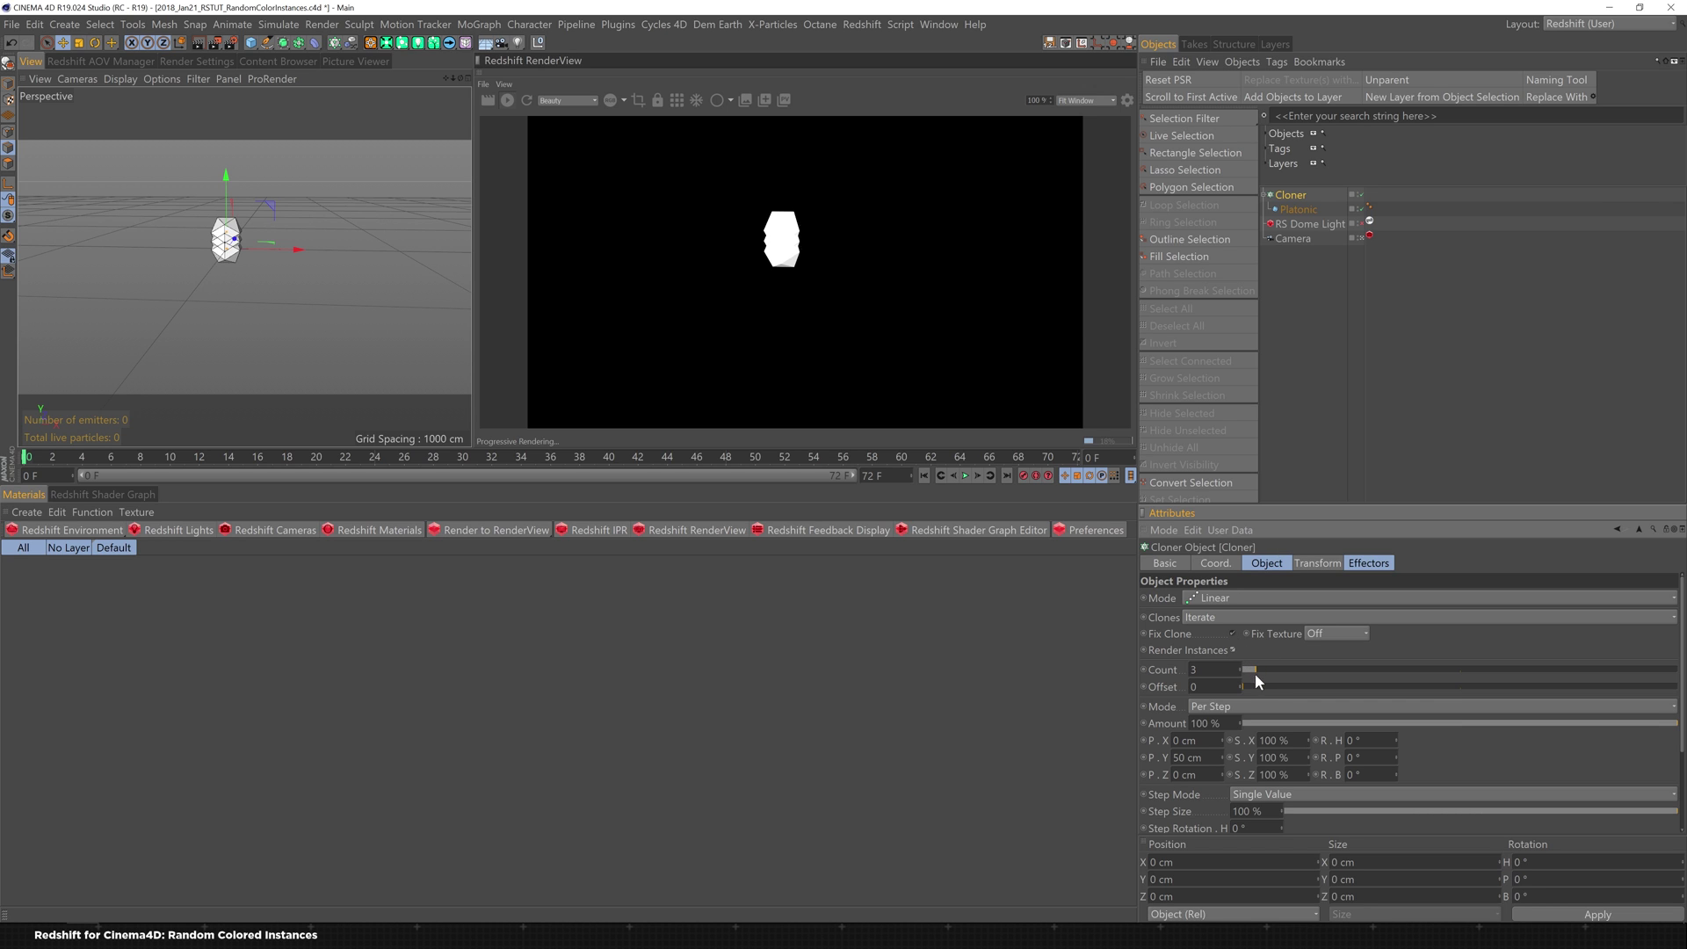
pyautogui.moveTo(1248, 668); pyautogui.dragTo(1329, 669)
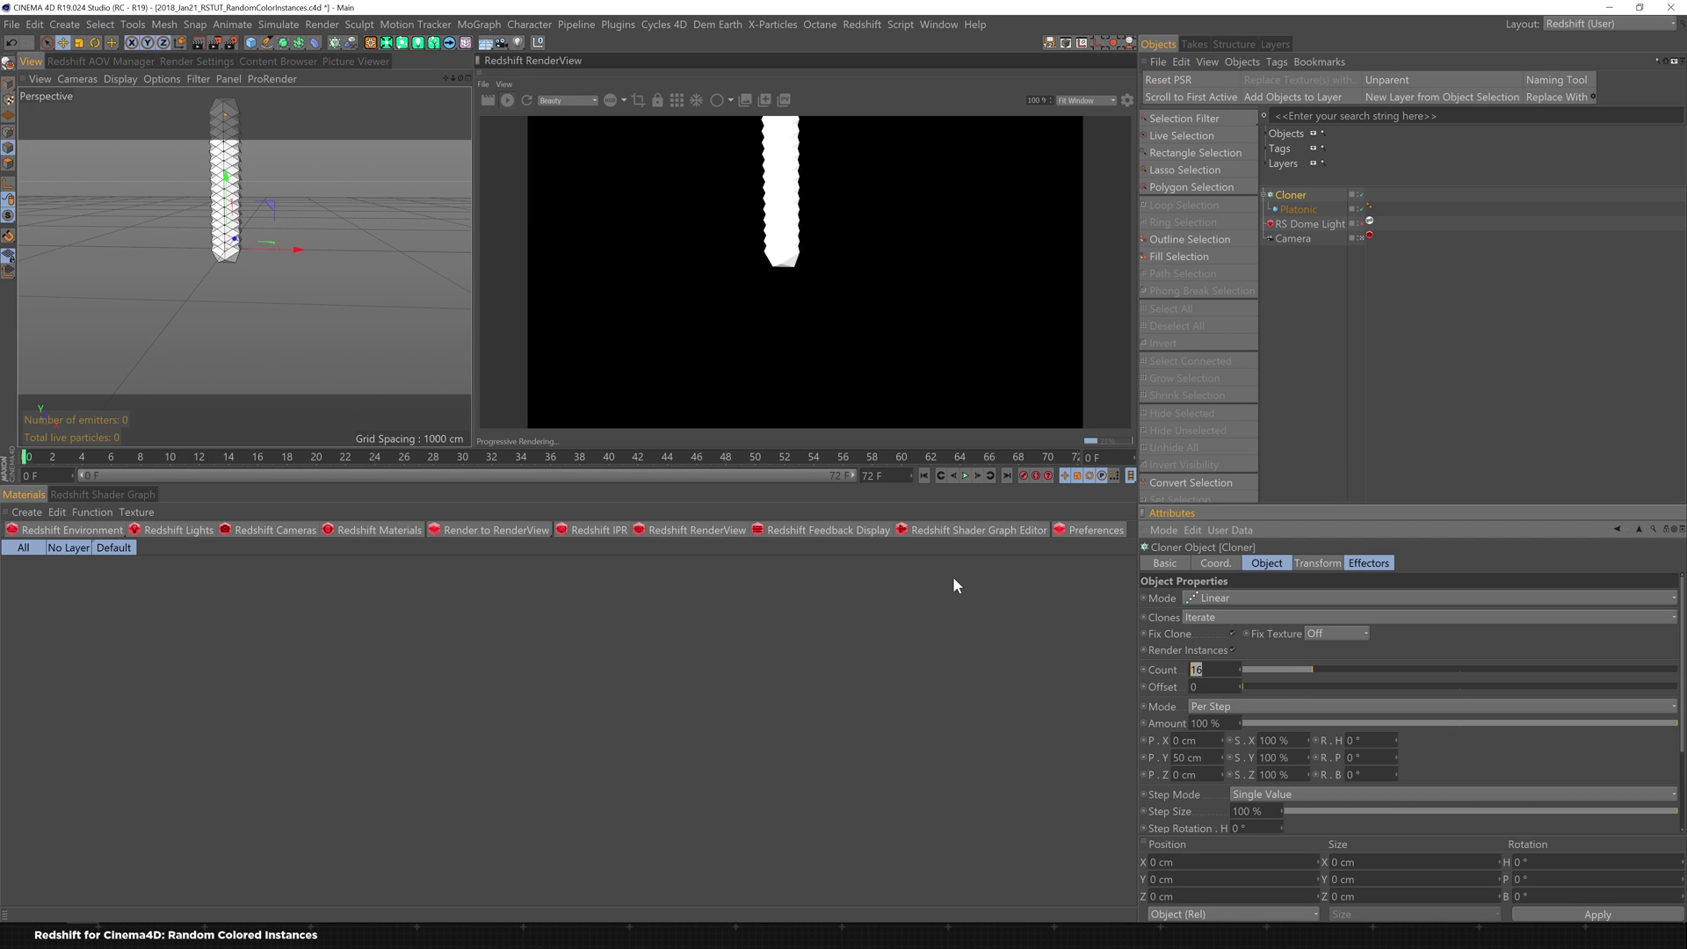
pyautogui.doubleClick(1185, 757)
pyautogui.write('0')
pyautogui.press('Return')
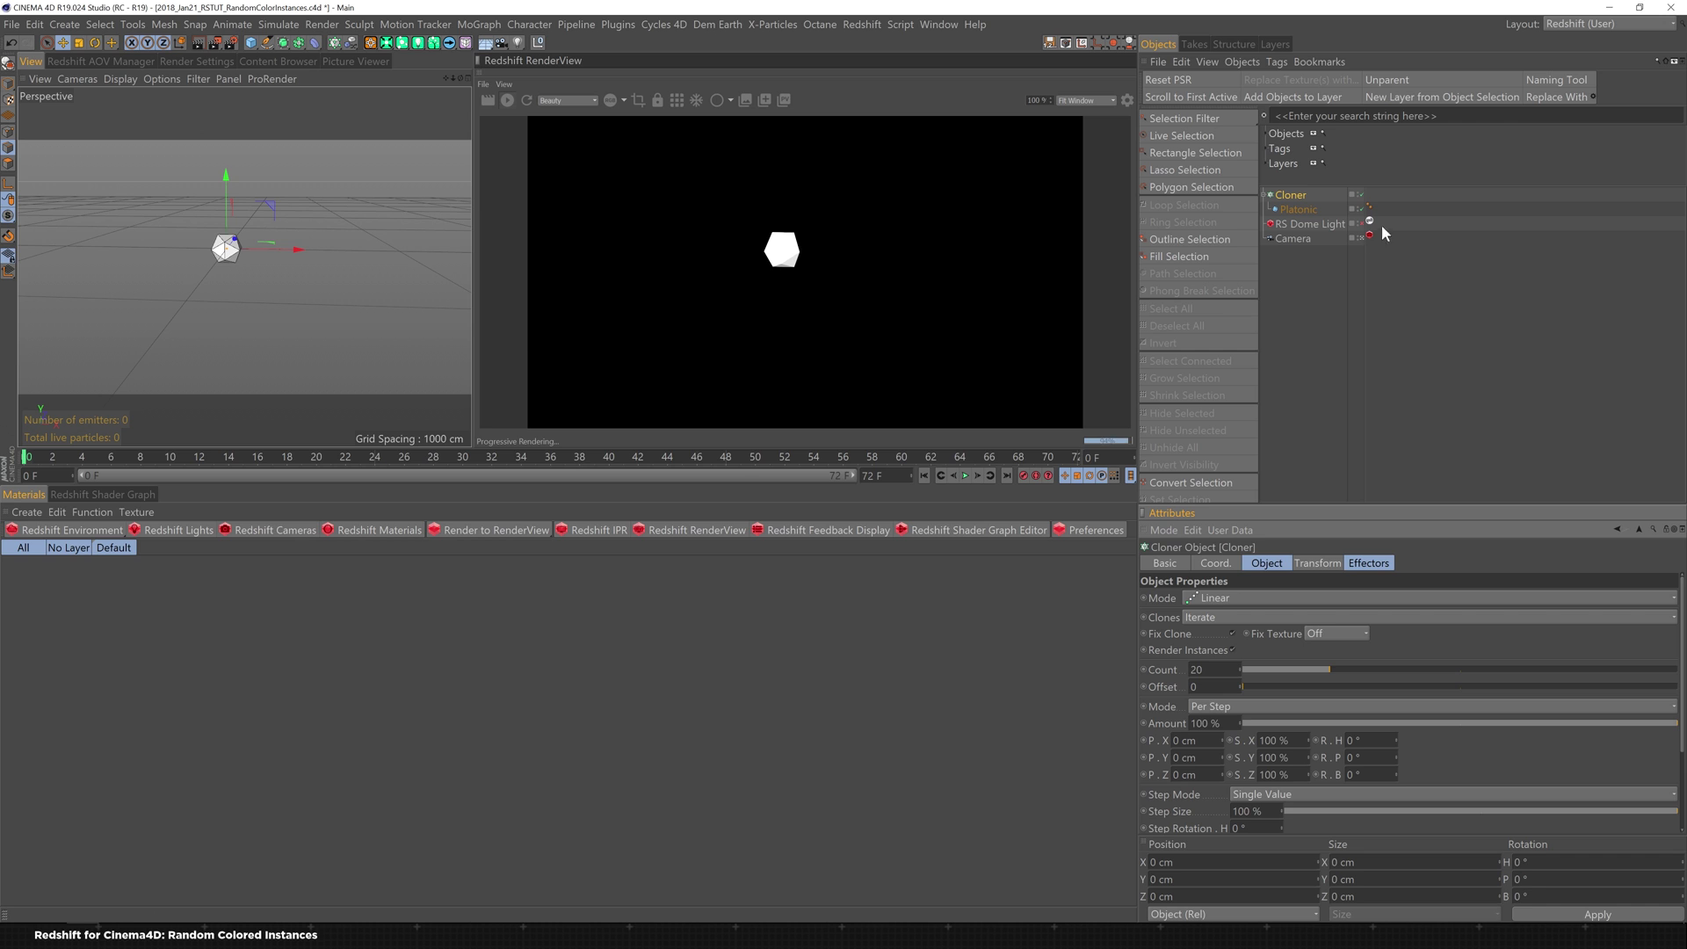
# Step: Add a Random effector to the Cloner with position offsets of about 125 cm in X, 342 cm in Y and 129 cm in Z
pyautogui.click(1294, 194)
pyautogui.moveTo(350, 44); pyautogui.dragTo(412, 197)
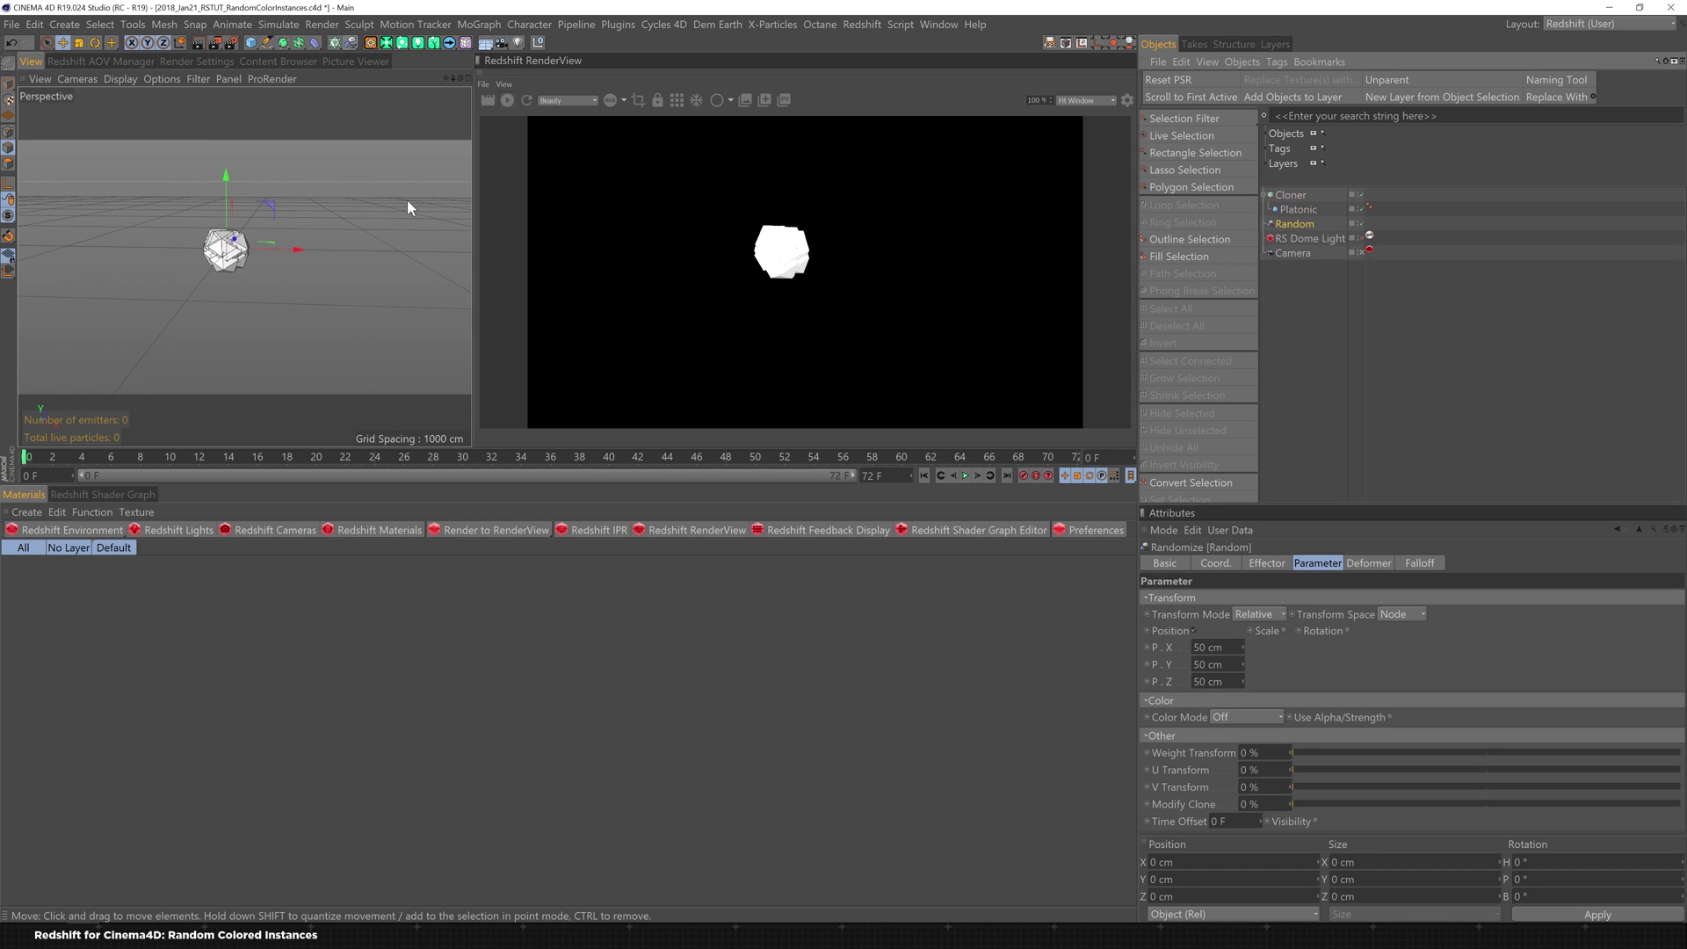
pyautogui.moveTo(1242, 662)
pyautogui.mouseDown()
pyautogui.moveTo(1279, 526)
pyautogui.moveTo(1258, 682)
pyautogui.moveTo(1258, 644)
pyautogui.mouseUp()
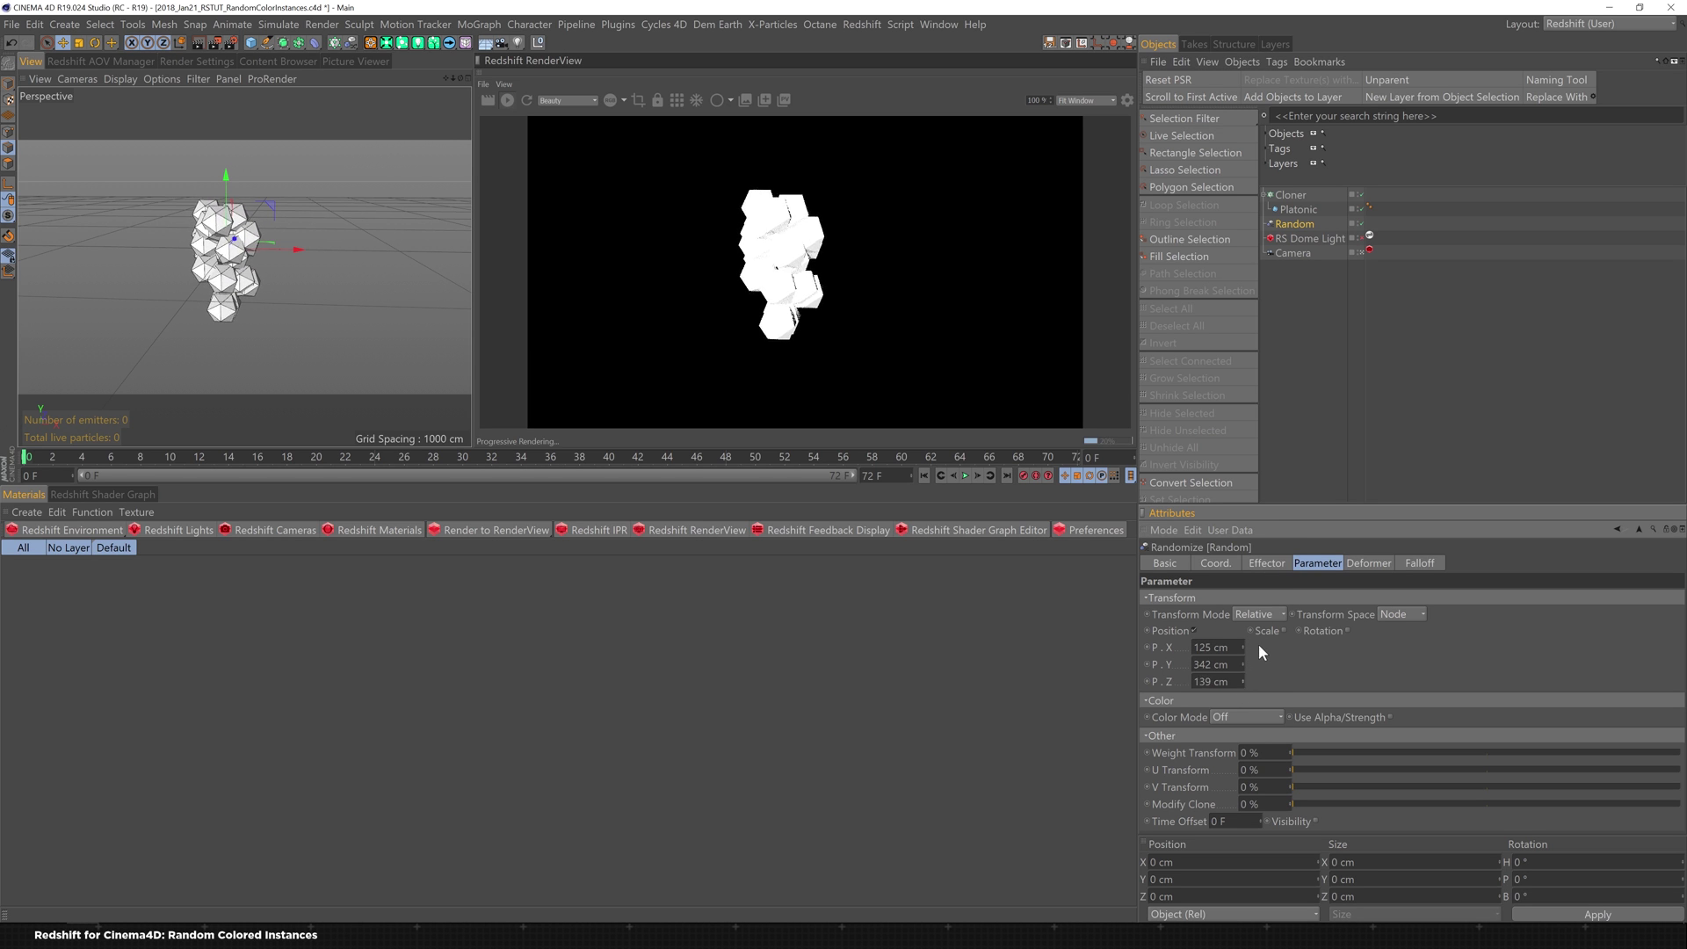
# Step: Enable scale variation on the Random effector with Uniform Scale and a value of 0.85
pyautogui.click(1283, 630)
pyautogui.click(1330, 646)
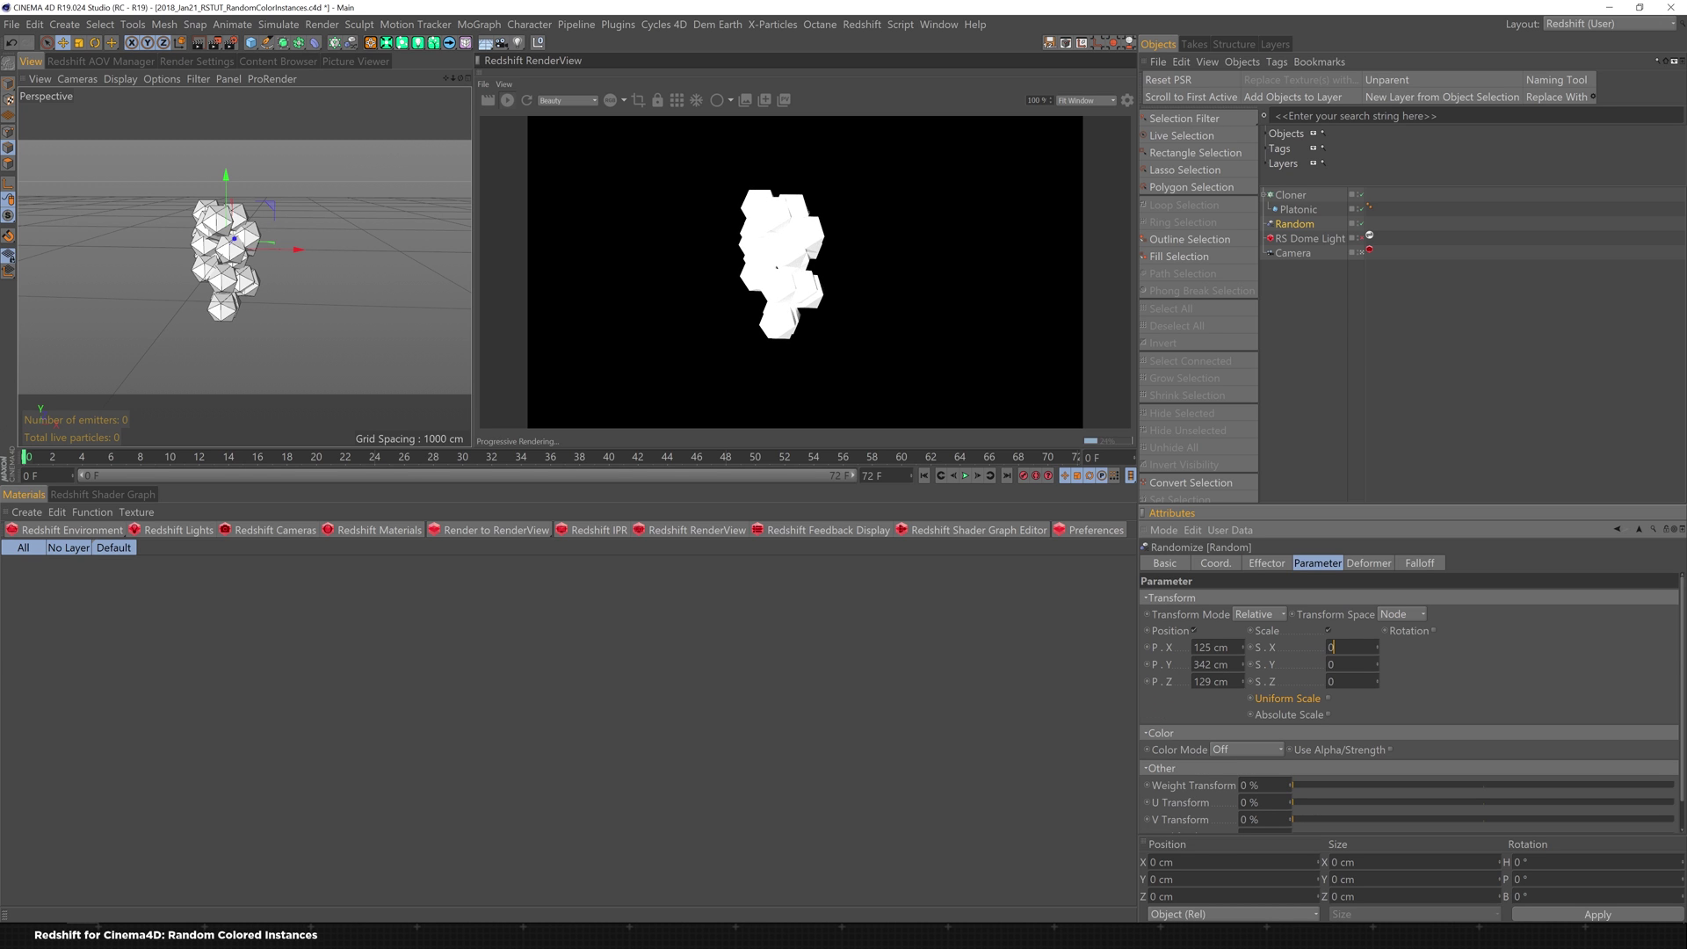
pyautogui.click(1328, 697)
pyautogui.write('.85')
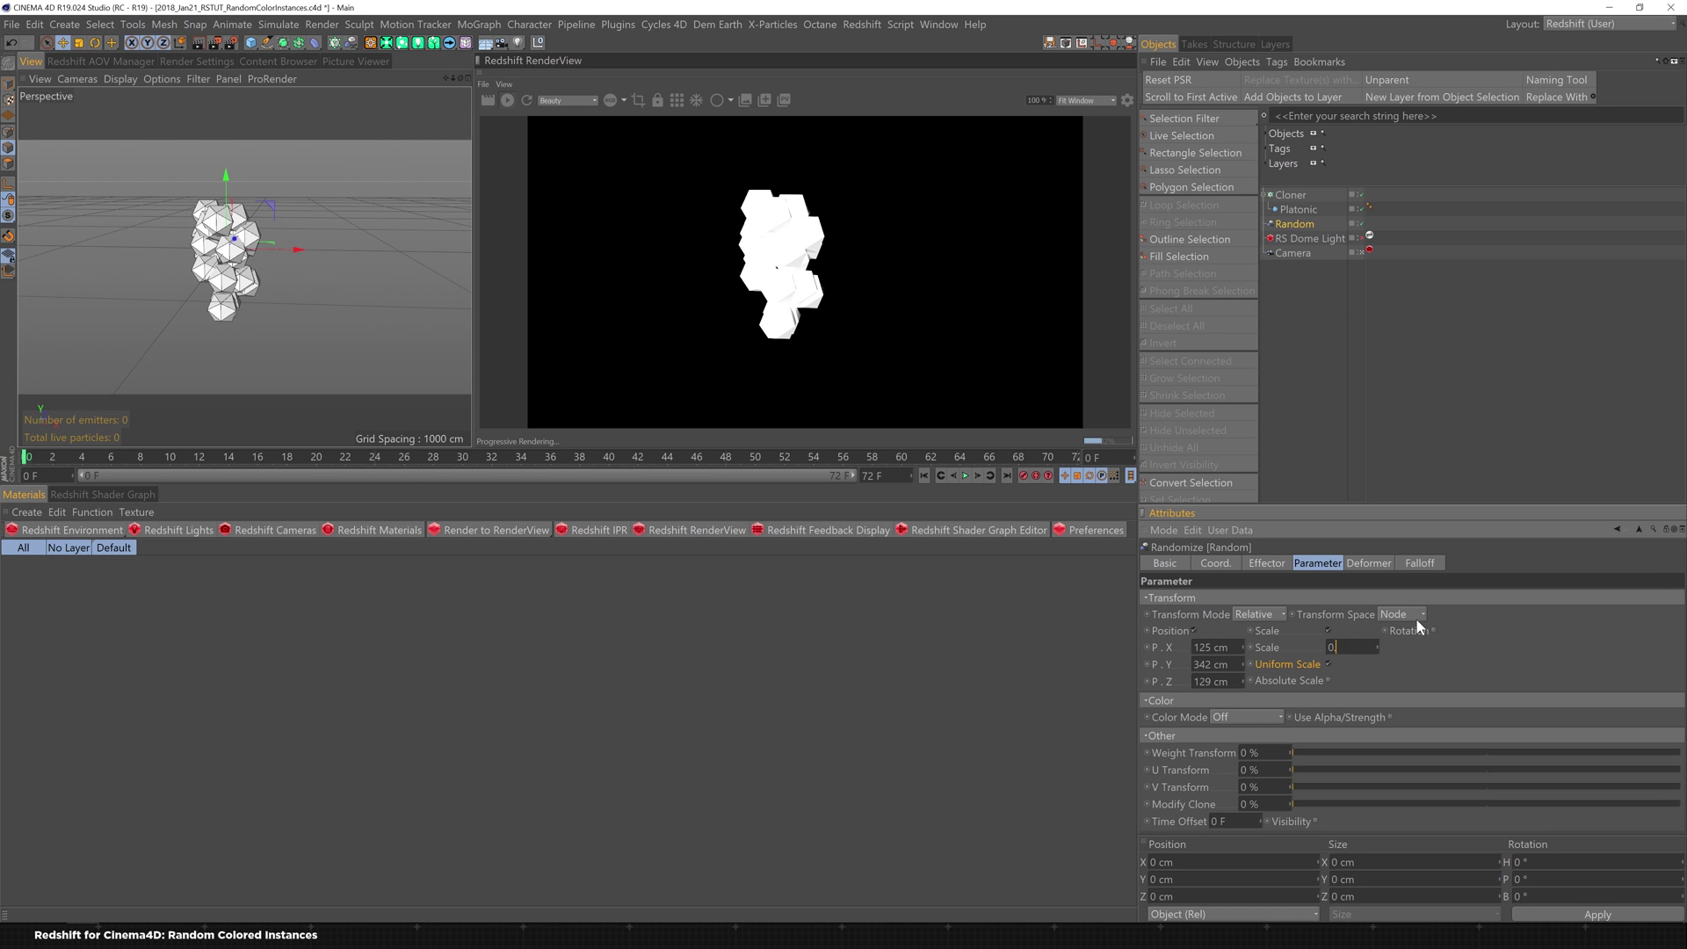
pyautogui.press('Return')
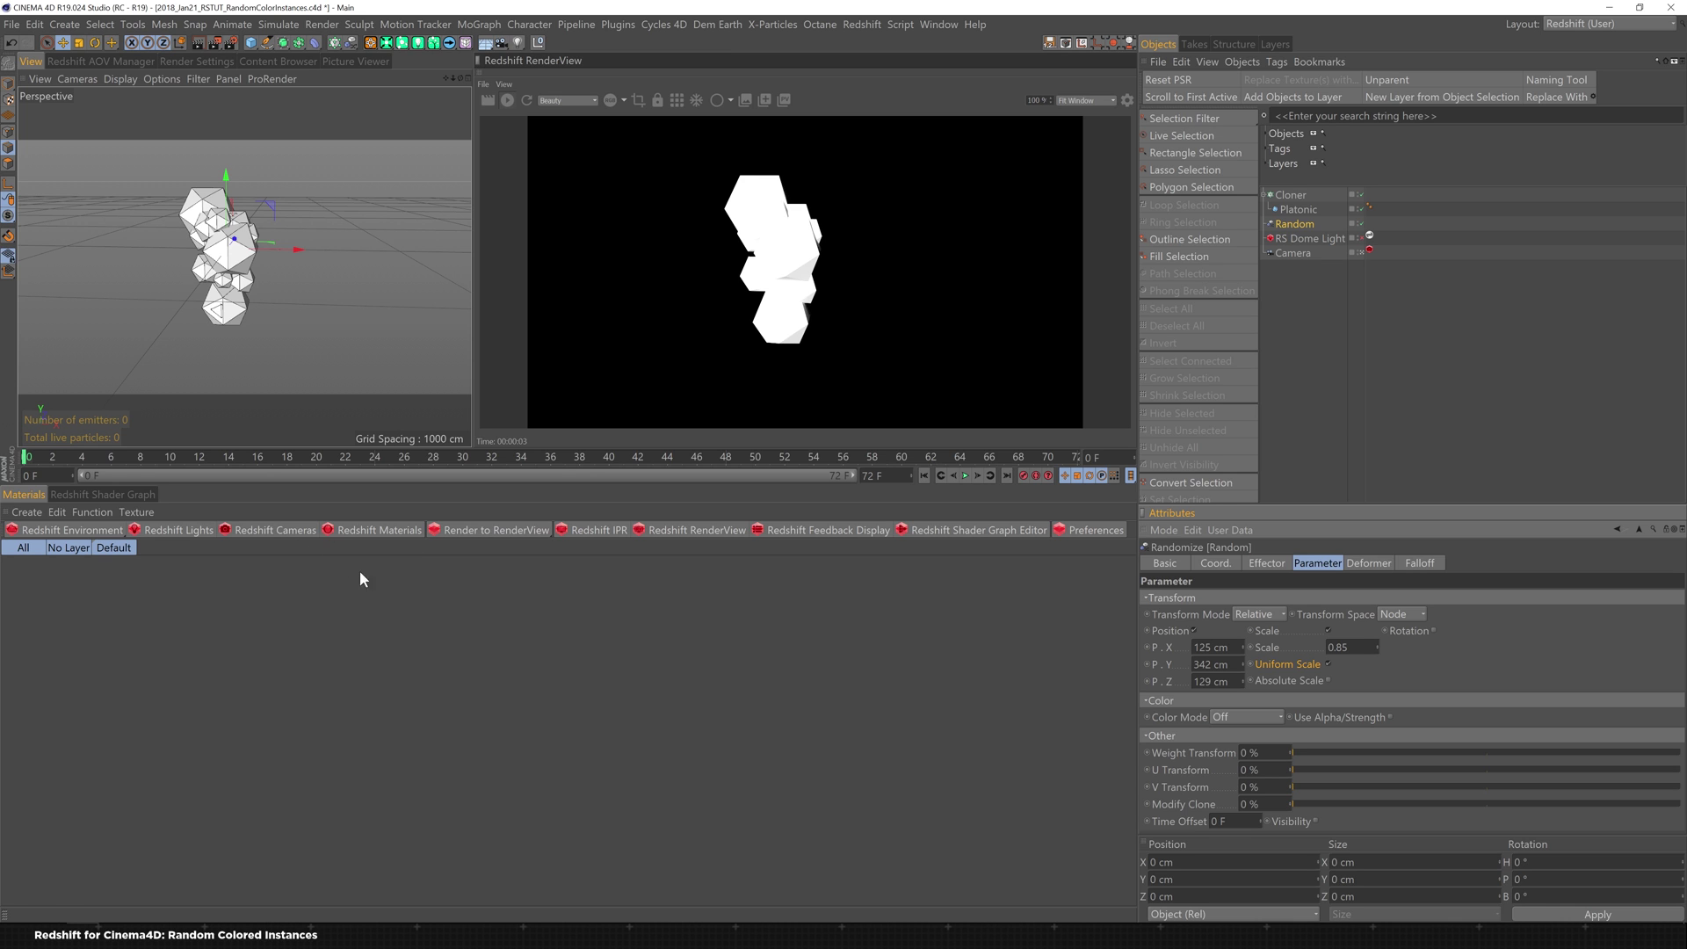
# Step: Create a standard Redshift Material and assign it to the Cloner
pyautogui.click(393, 535)
pyautogui.moveTo(425, 535)
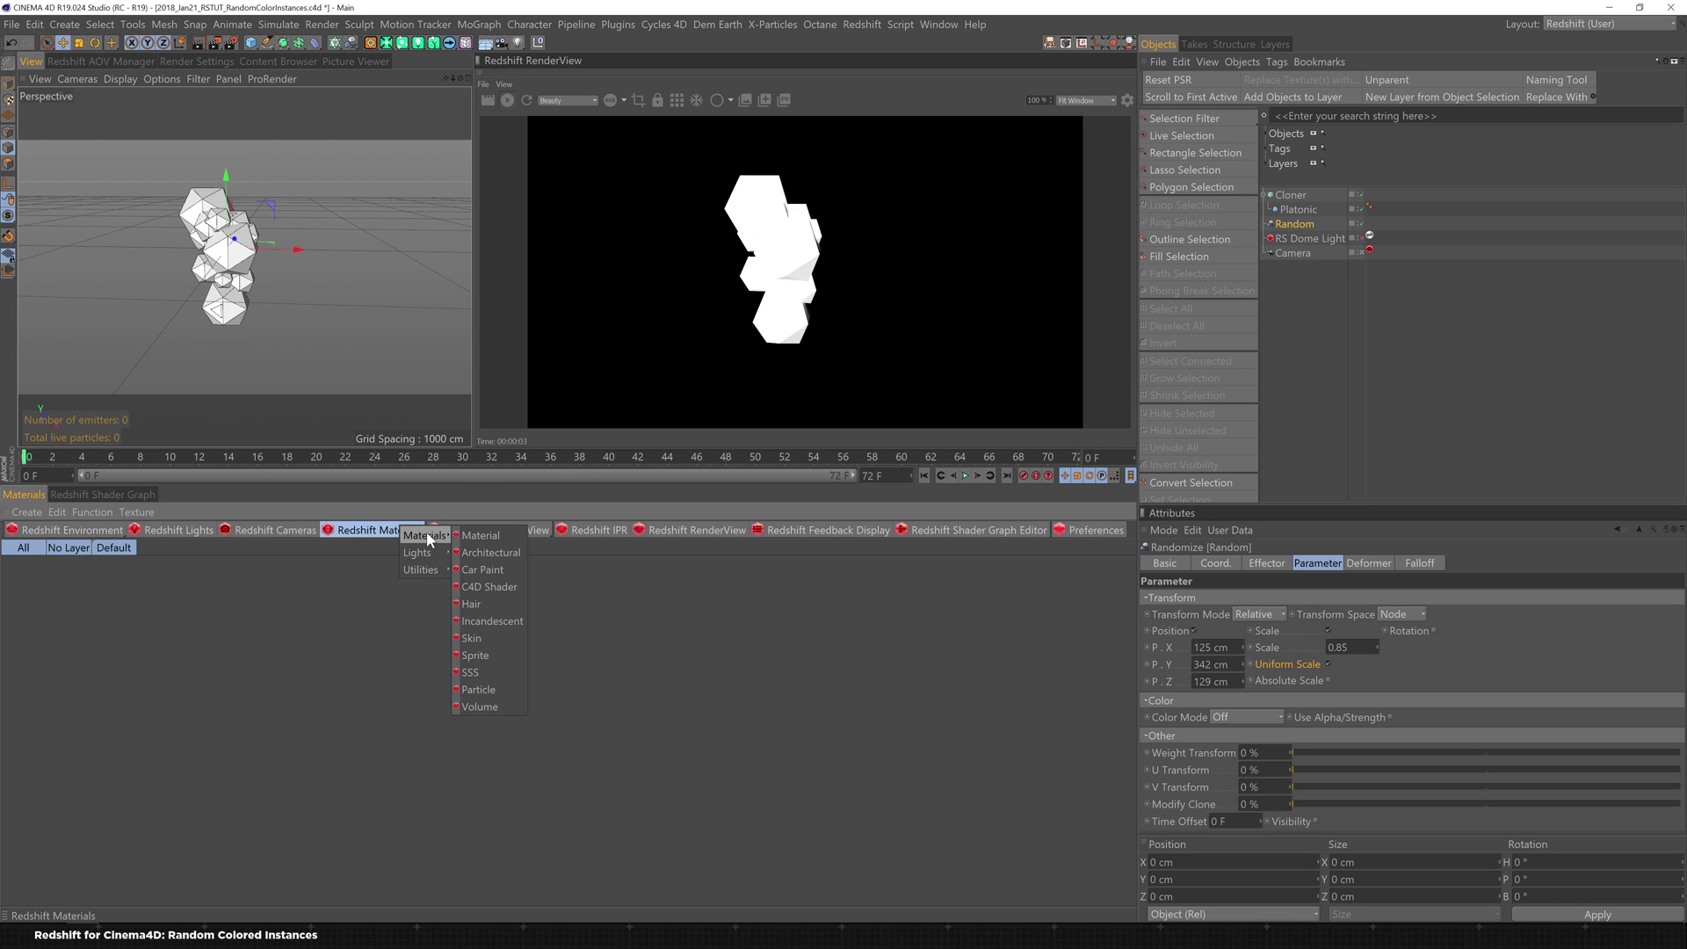
pyautogui.click(499, 535)
pyautogui.moveTo(1005, 428); pyautogui.dragTo(1291, 195)
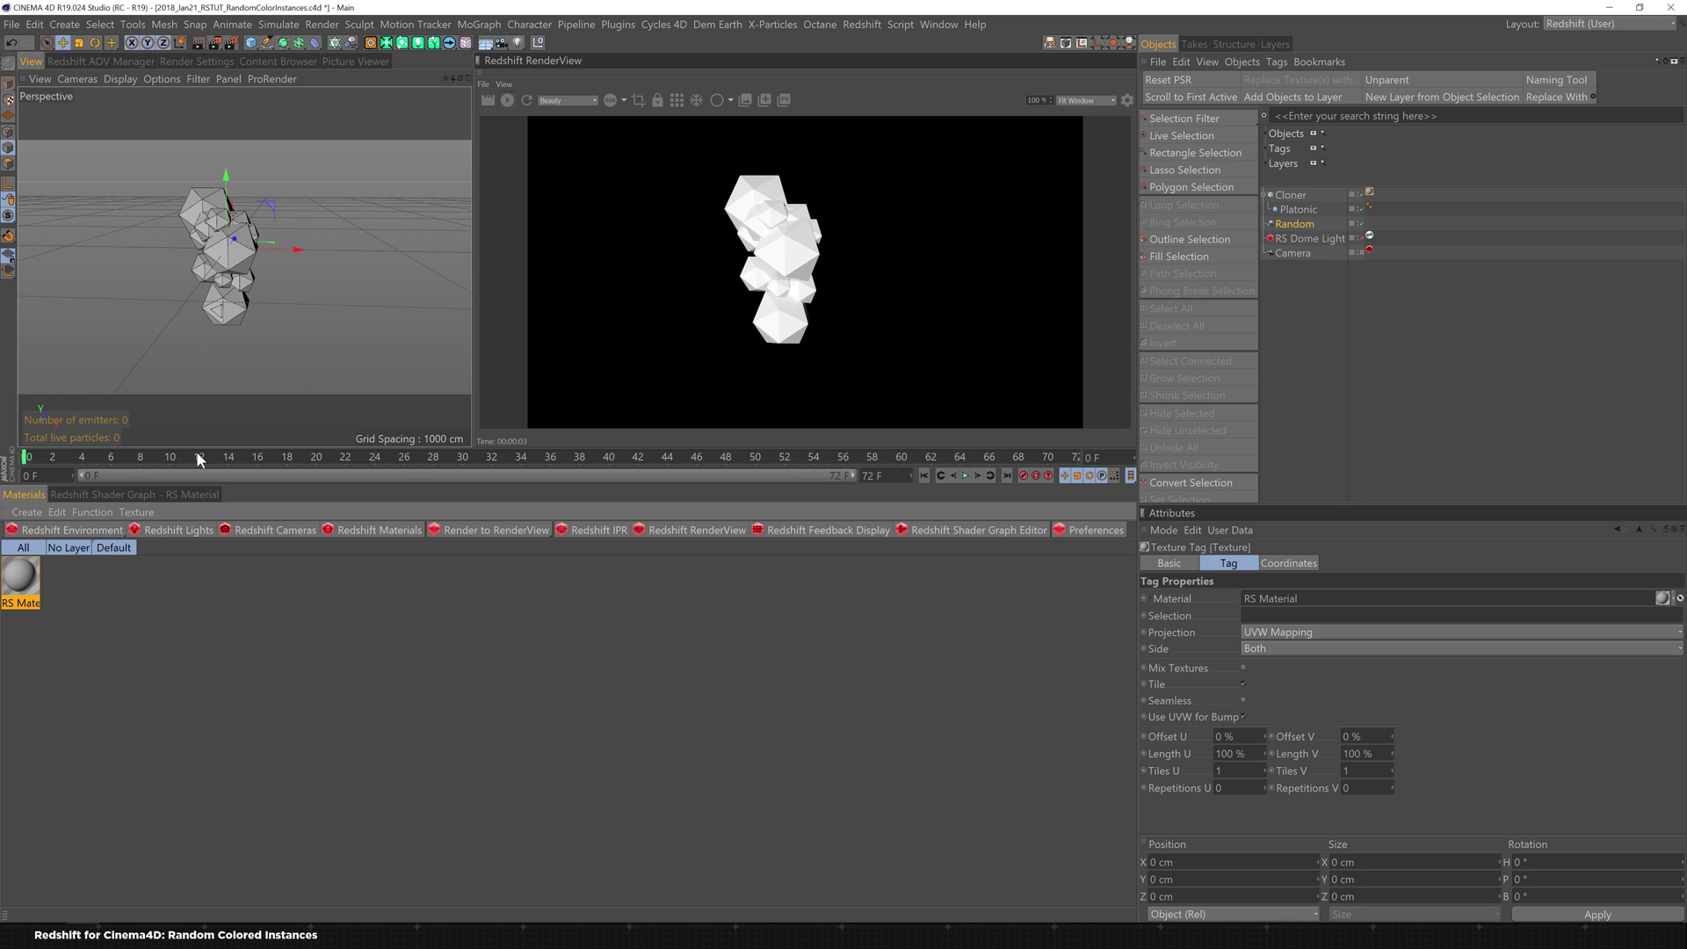
# Step: Add a Color User Data node to the RS Material's shader graph beside the material node, using the node search term "data"
pyautogui.click(163, 493)
pyautogui.moveTo(272, 686); pyautogui.dragTo(433, 687)
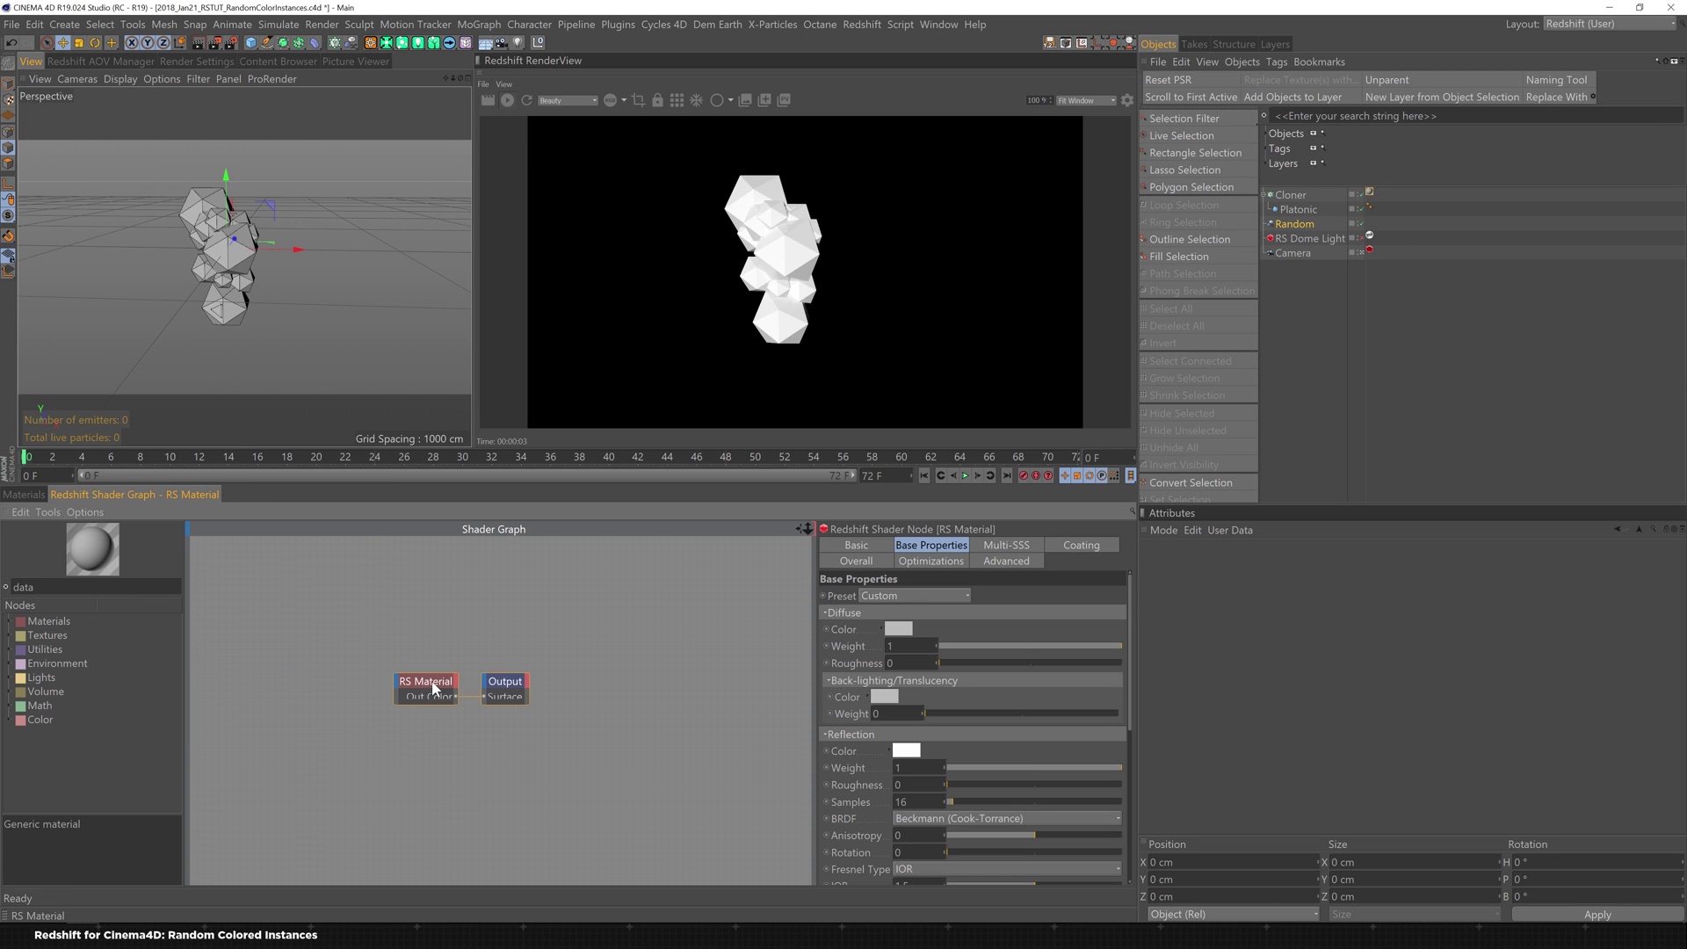
pyautogui.click(313, 645)
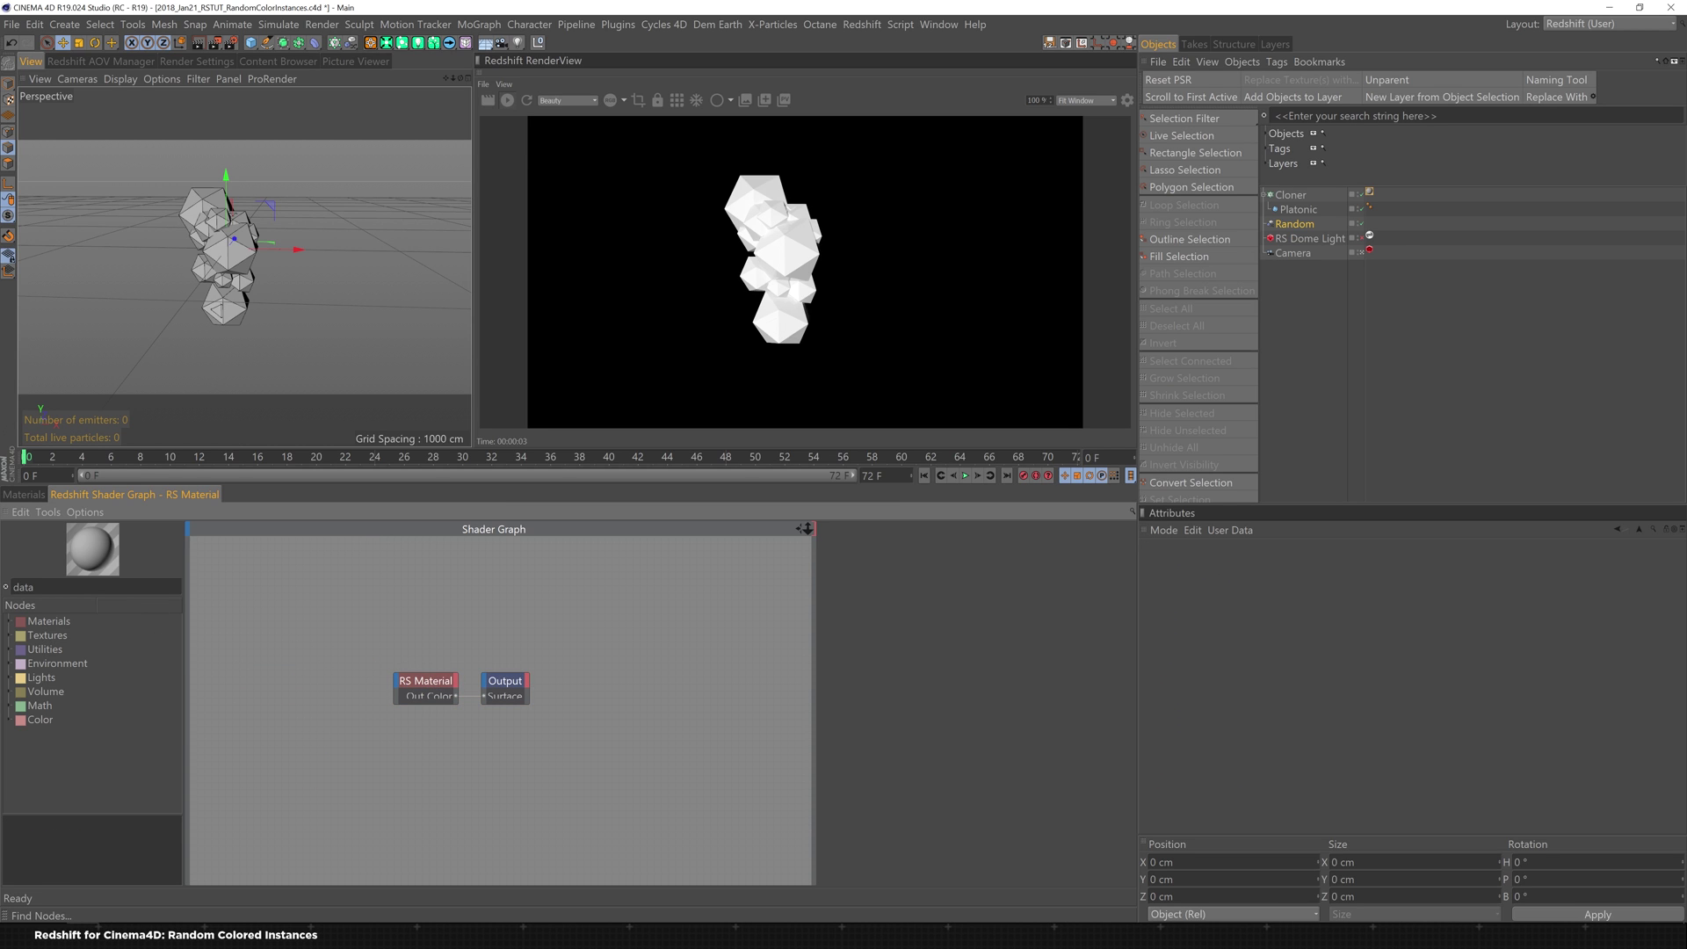
pyautogui.press('Return')
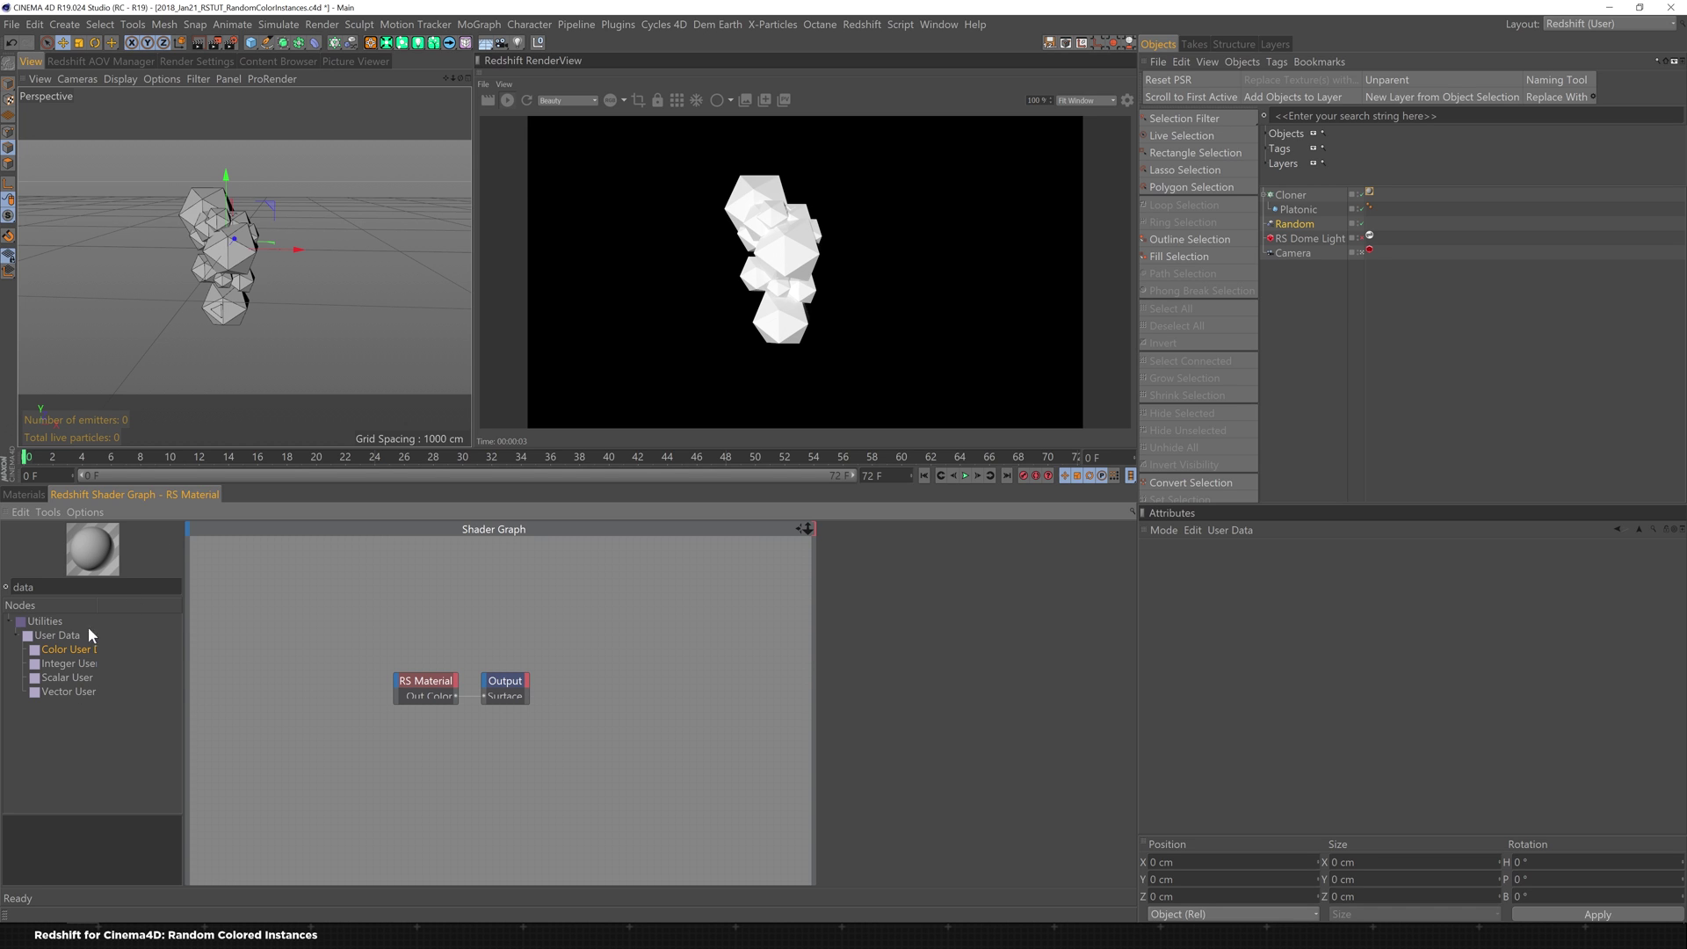
pyautogui.moveTo(61, 650); pyautogui.dragTo(292, 689)
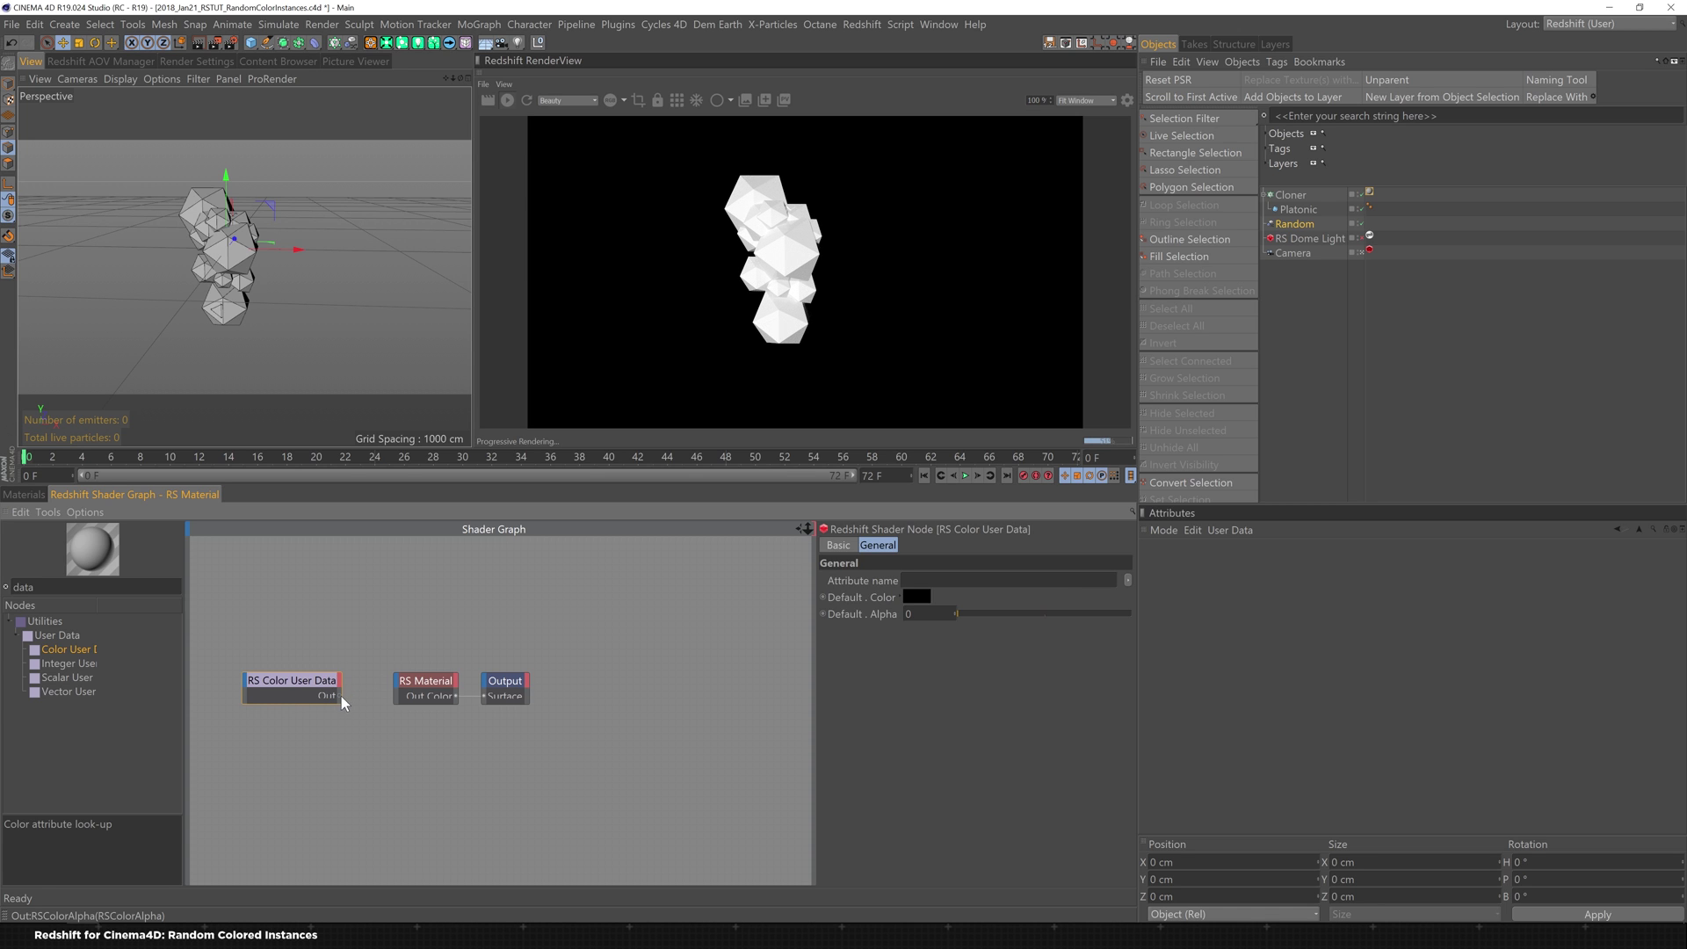
# Step: Connect the RS Color User Data node's output to a color input of the RS Material node
pyautogui.moveTo(341, 697); pyautogui.dragTo(403, 690)
pyautogui.moveTo(404, 690)
pyautogui.click(683, 698)
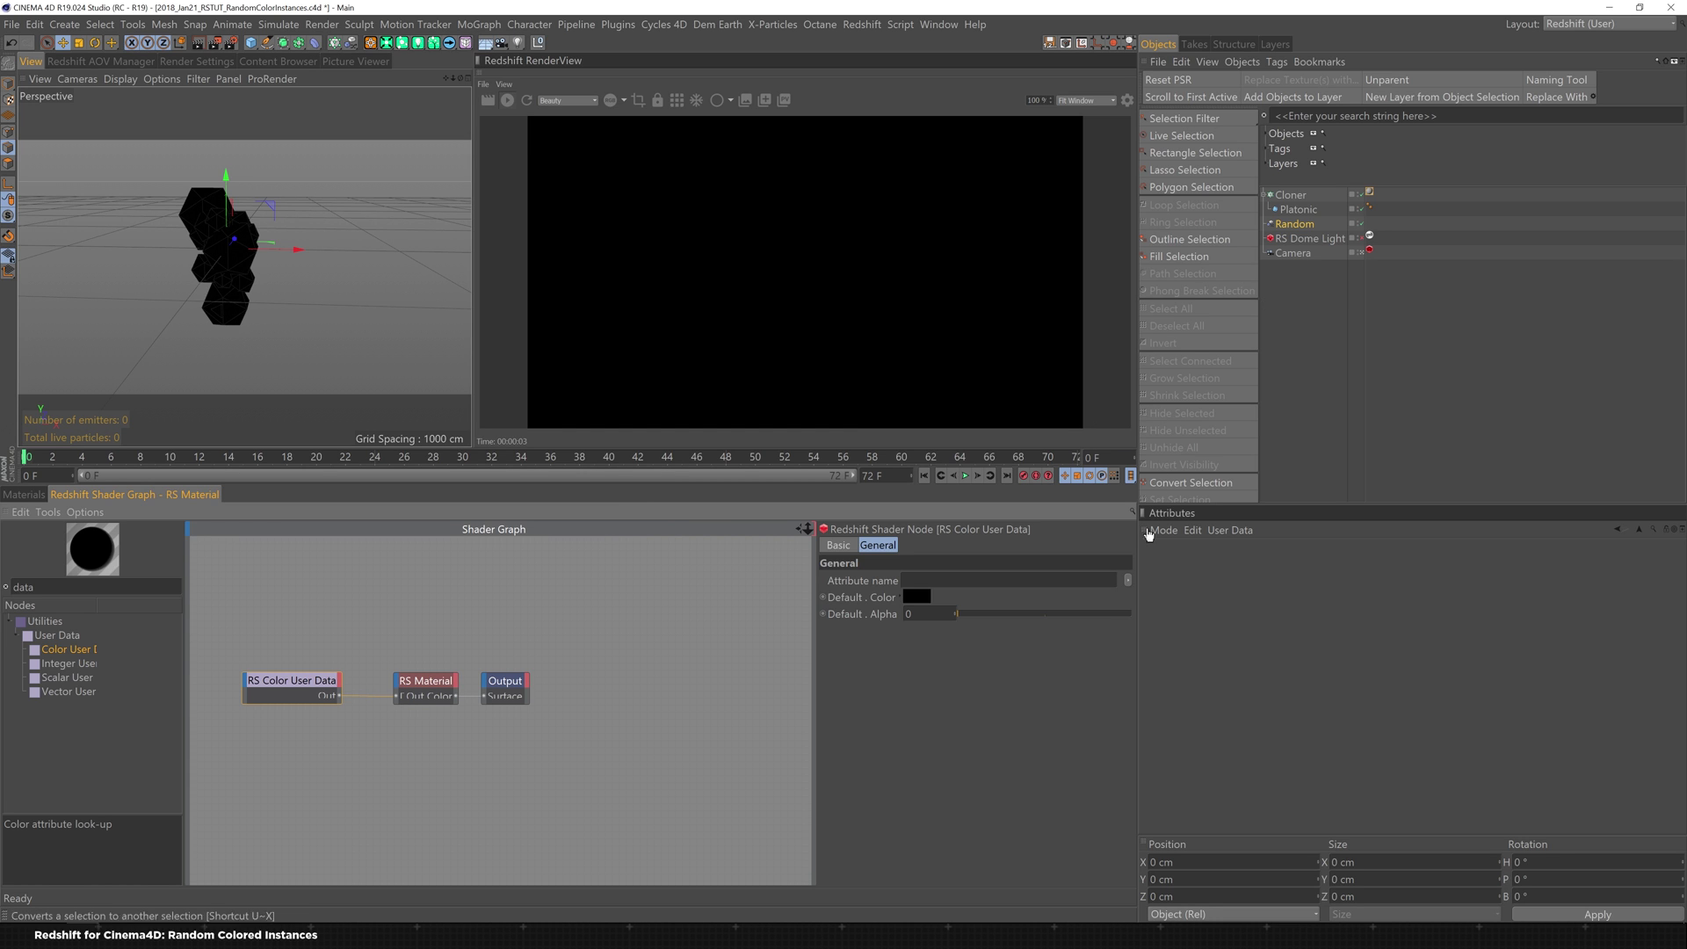
# Step: Set the Random effector's Color Mode to On
pyautogui.click(1294, 224)
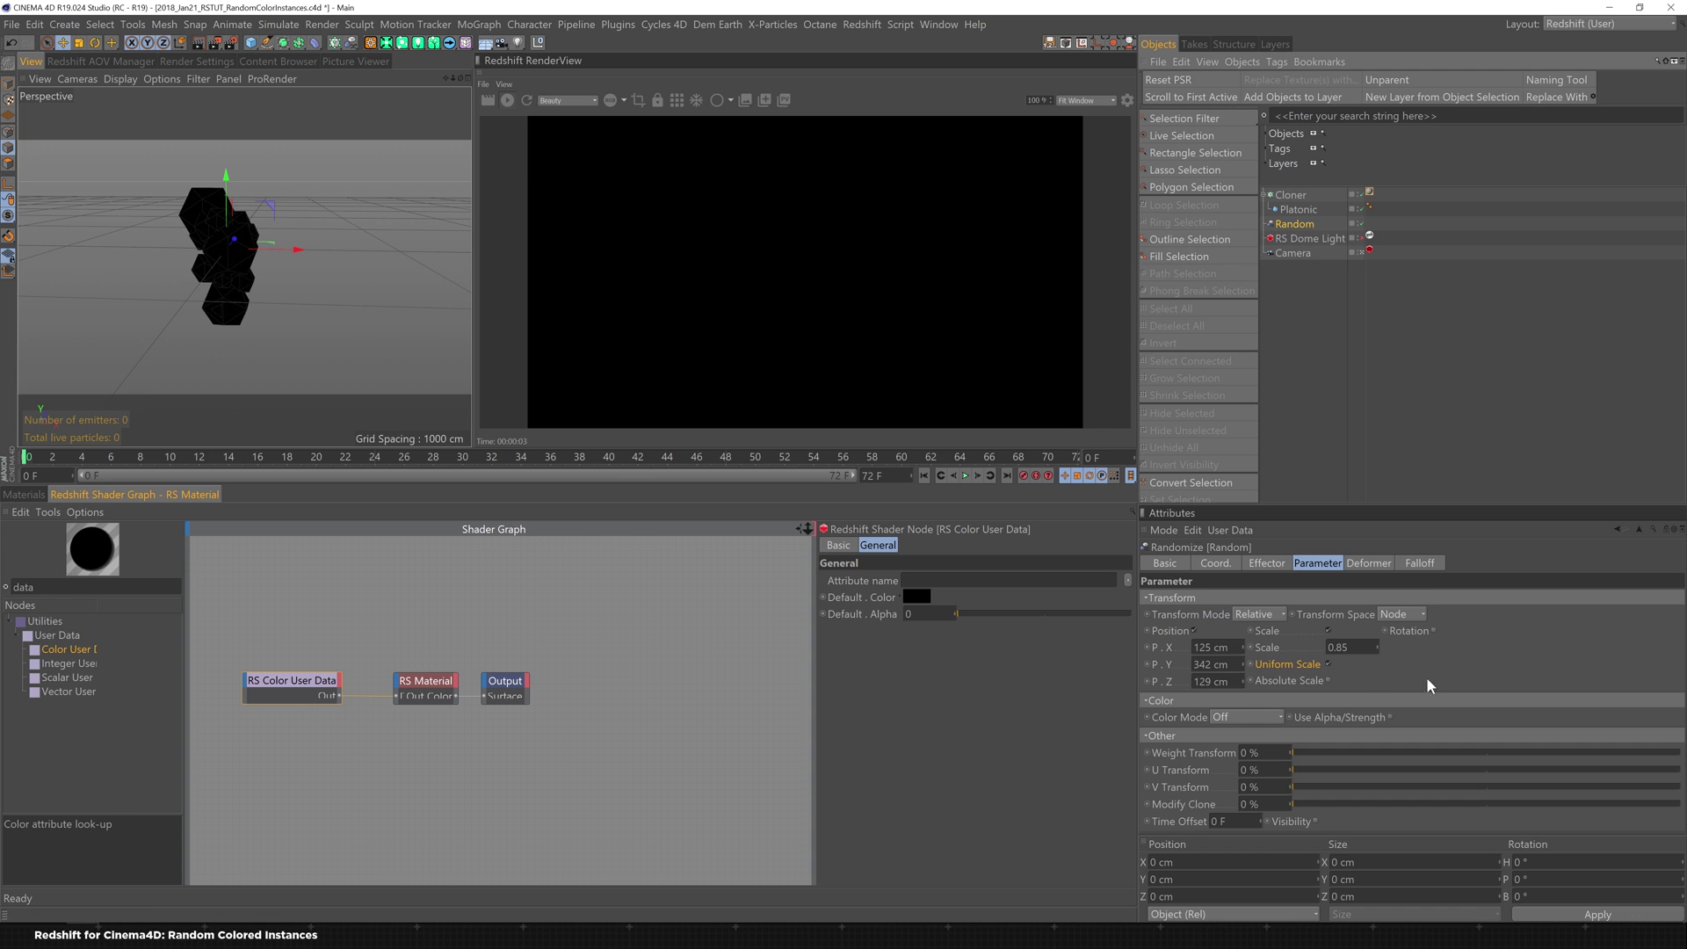
pyautogui.click(1251, 718)
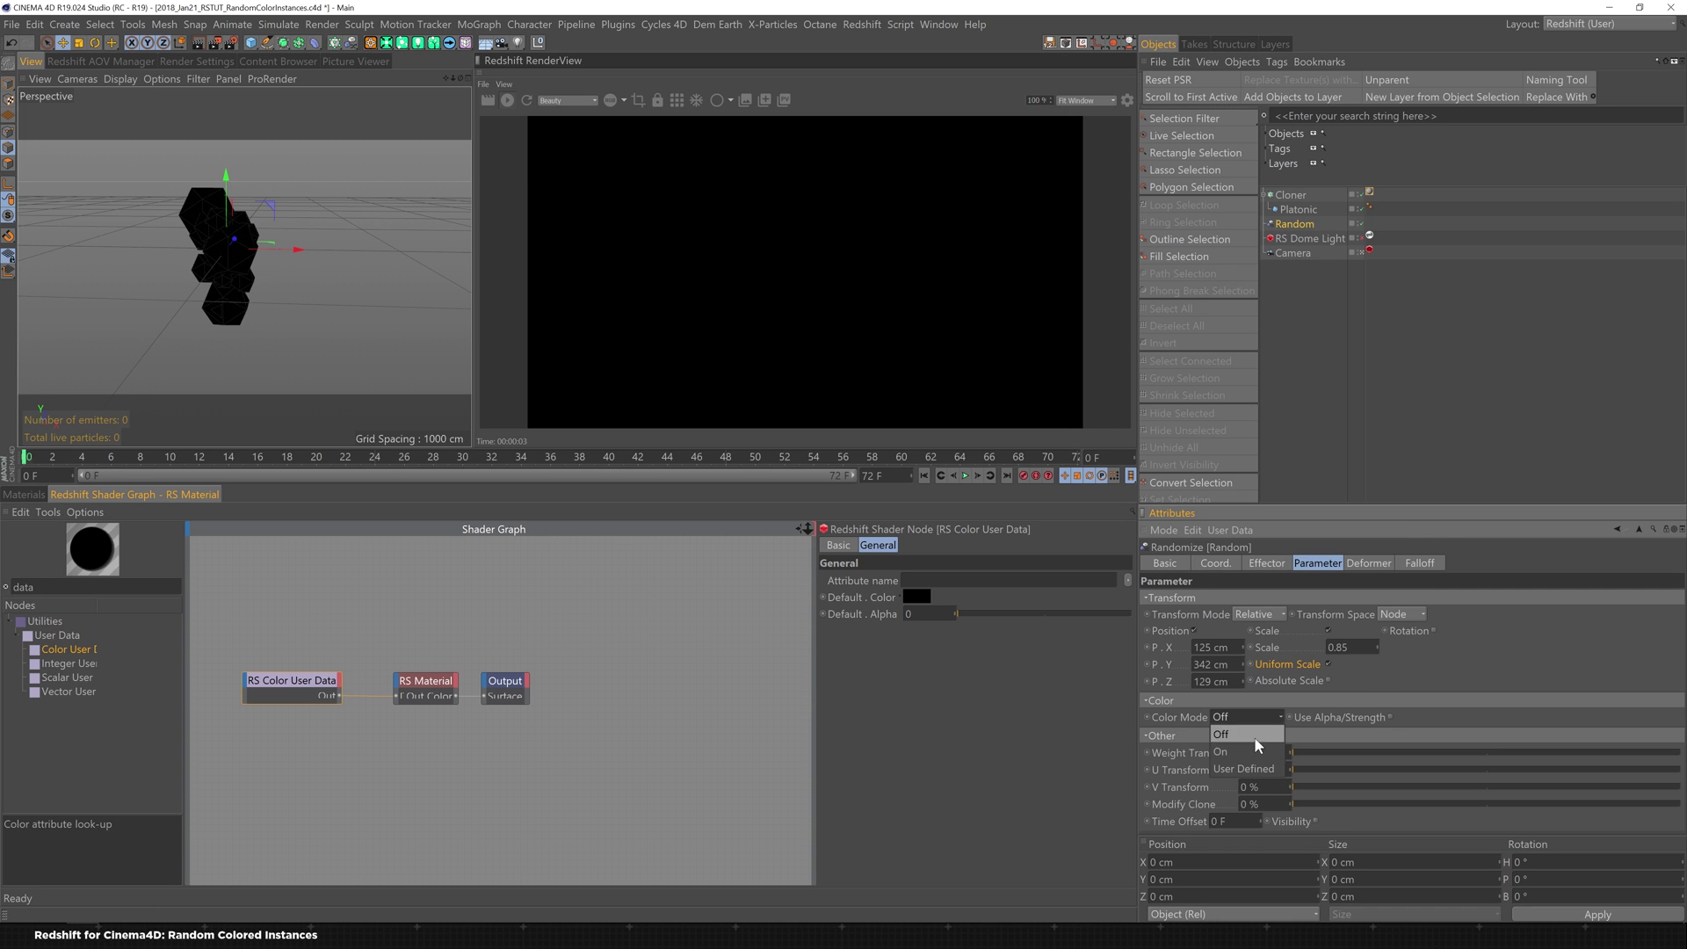
pyautogui.click(1267, 748)
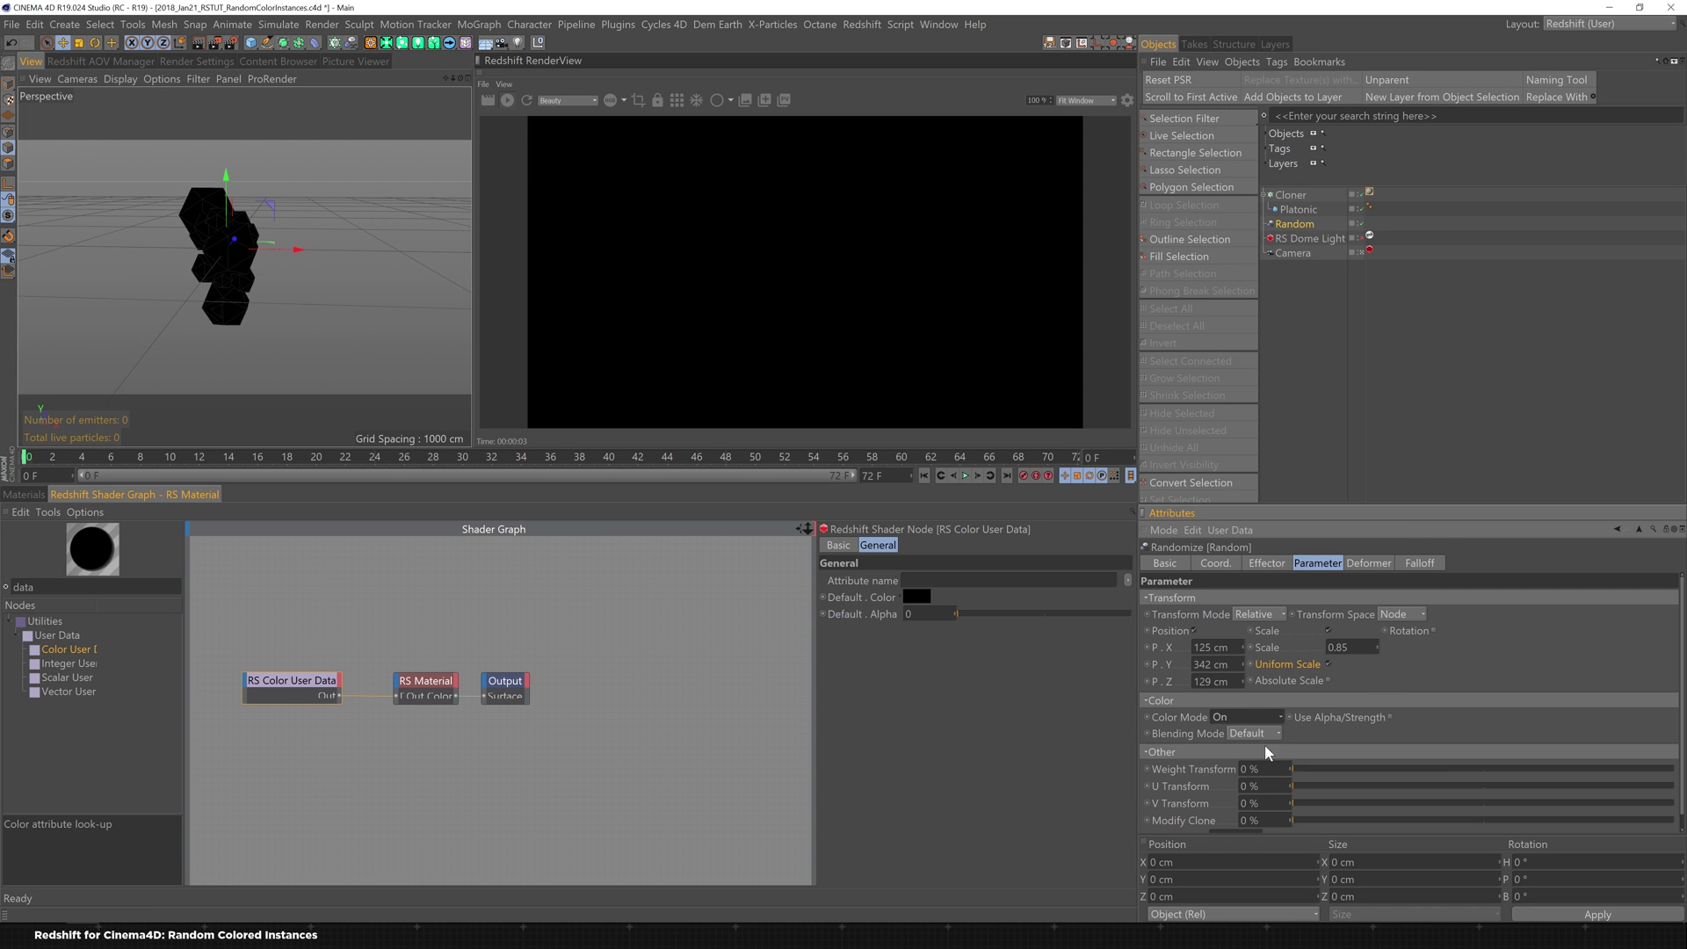
# Step: Set the RS Color User Data node's attribute name to the MoGraph color attribute RSMGColor
pyautogui.click(1127, 580)
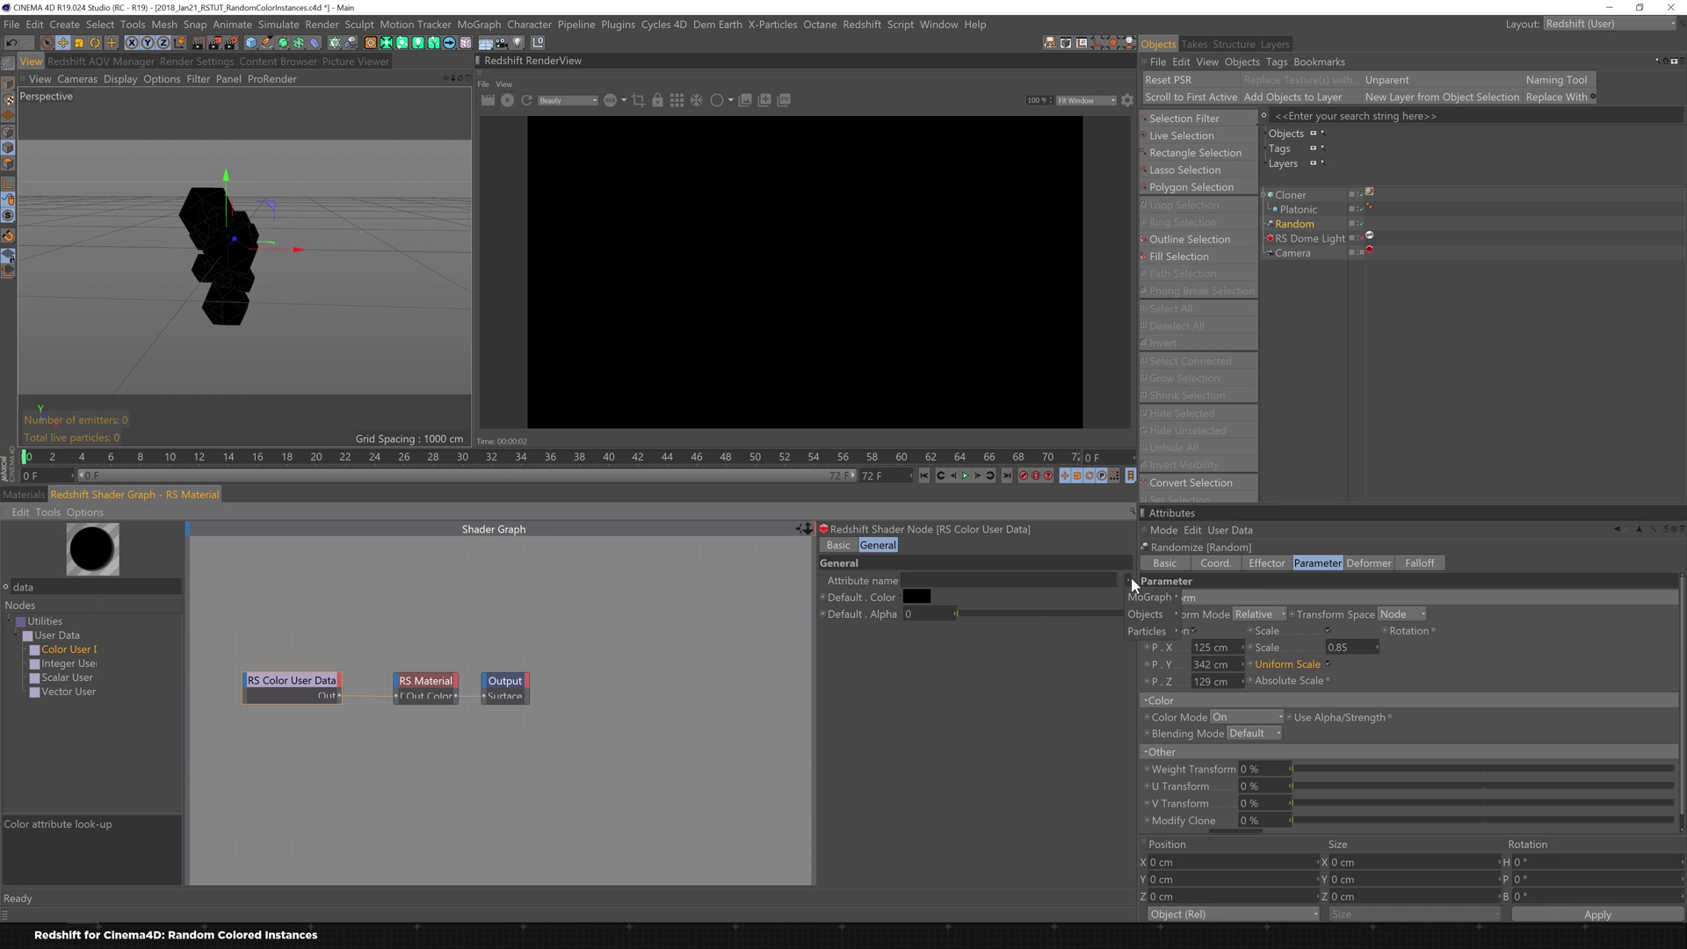
pyautogui.moveTo(1142, 598)
pyautogui.click(1210, 595)
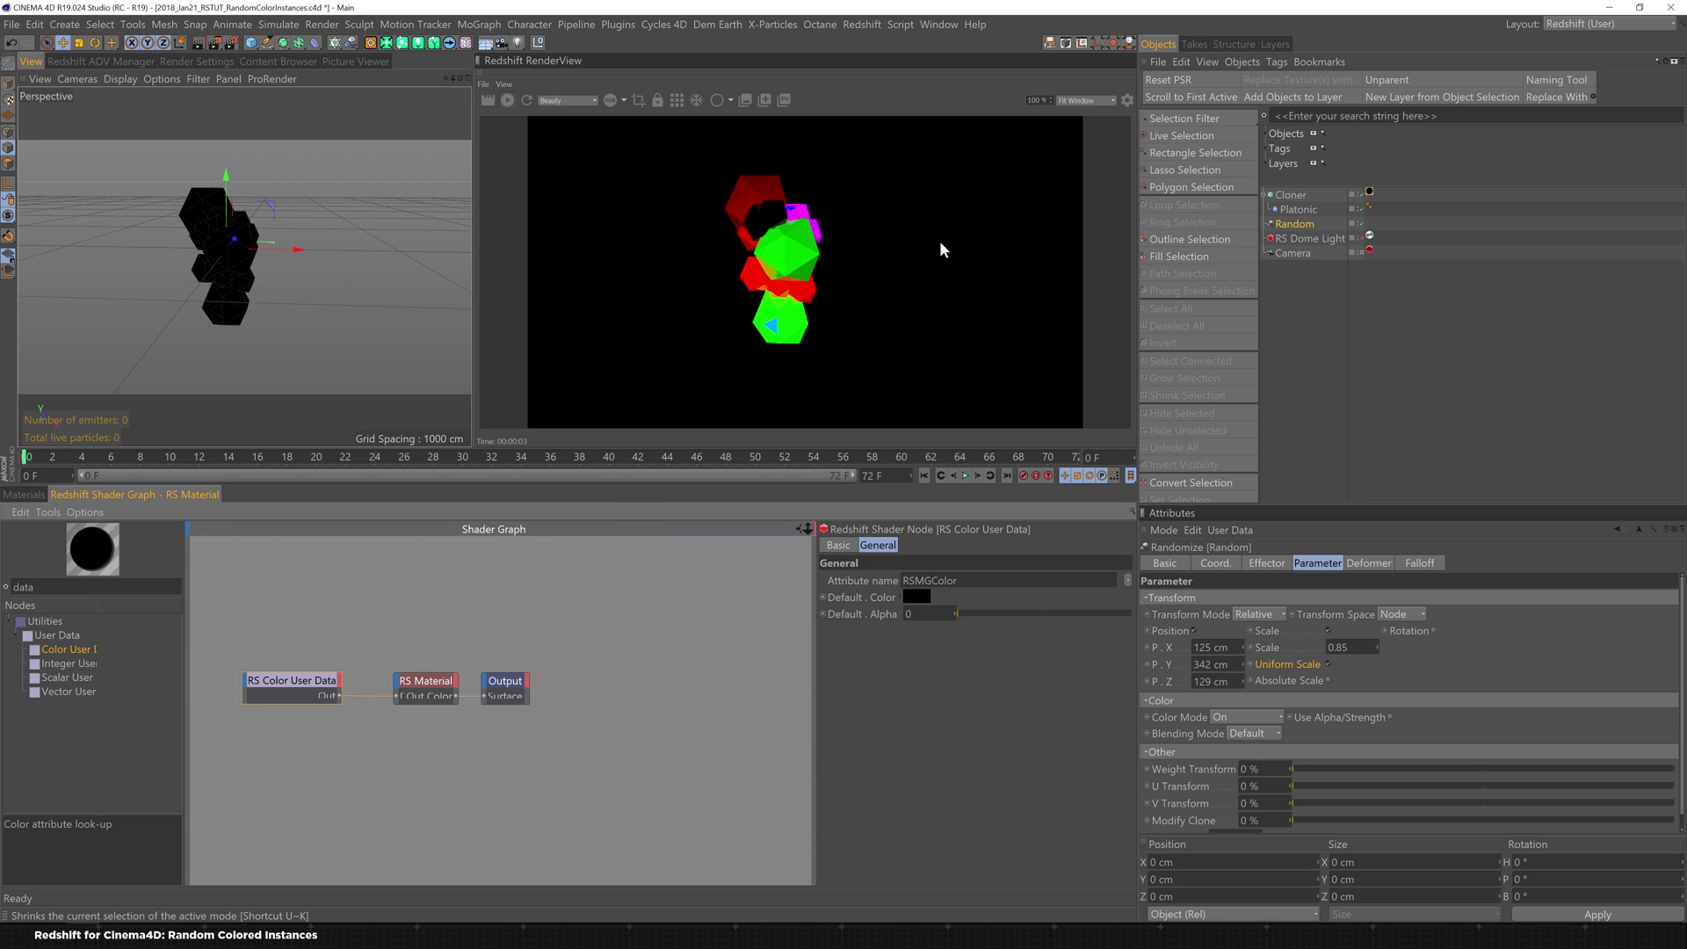
# Step: Show the RS Dome Light's environment in the render and inspect the coloured clones from another angle
pyautogui.click(26, 496)
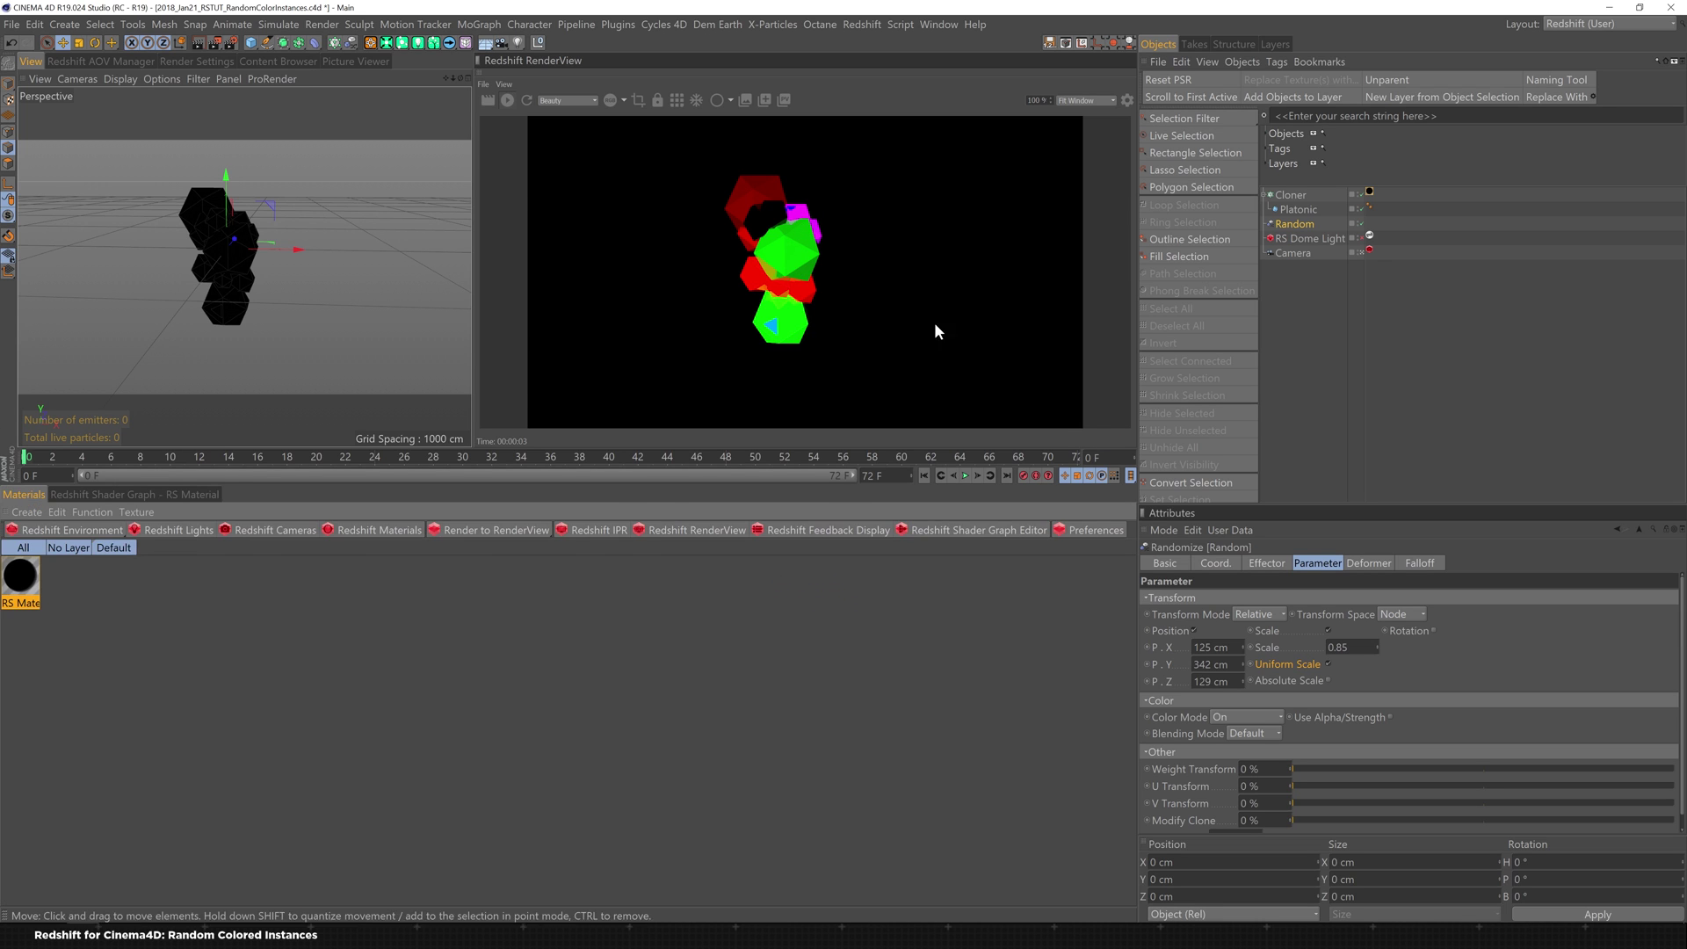
pyautogui.click(1364, 238)
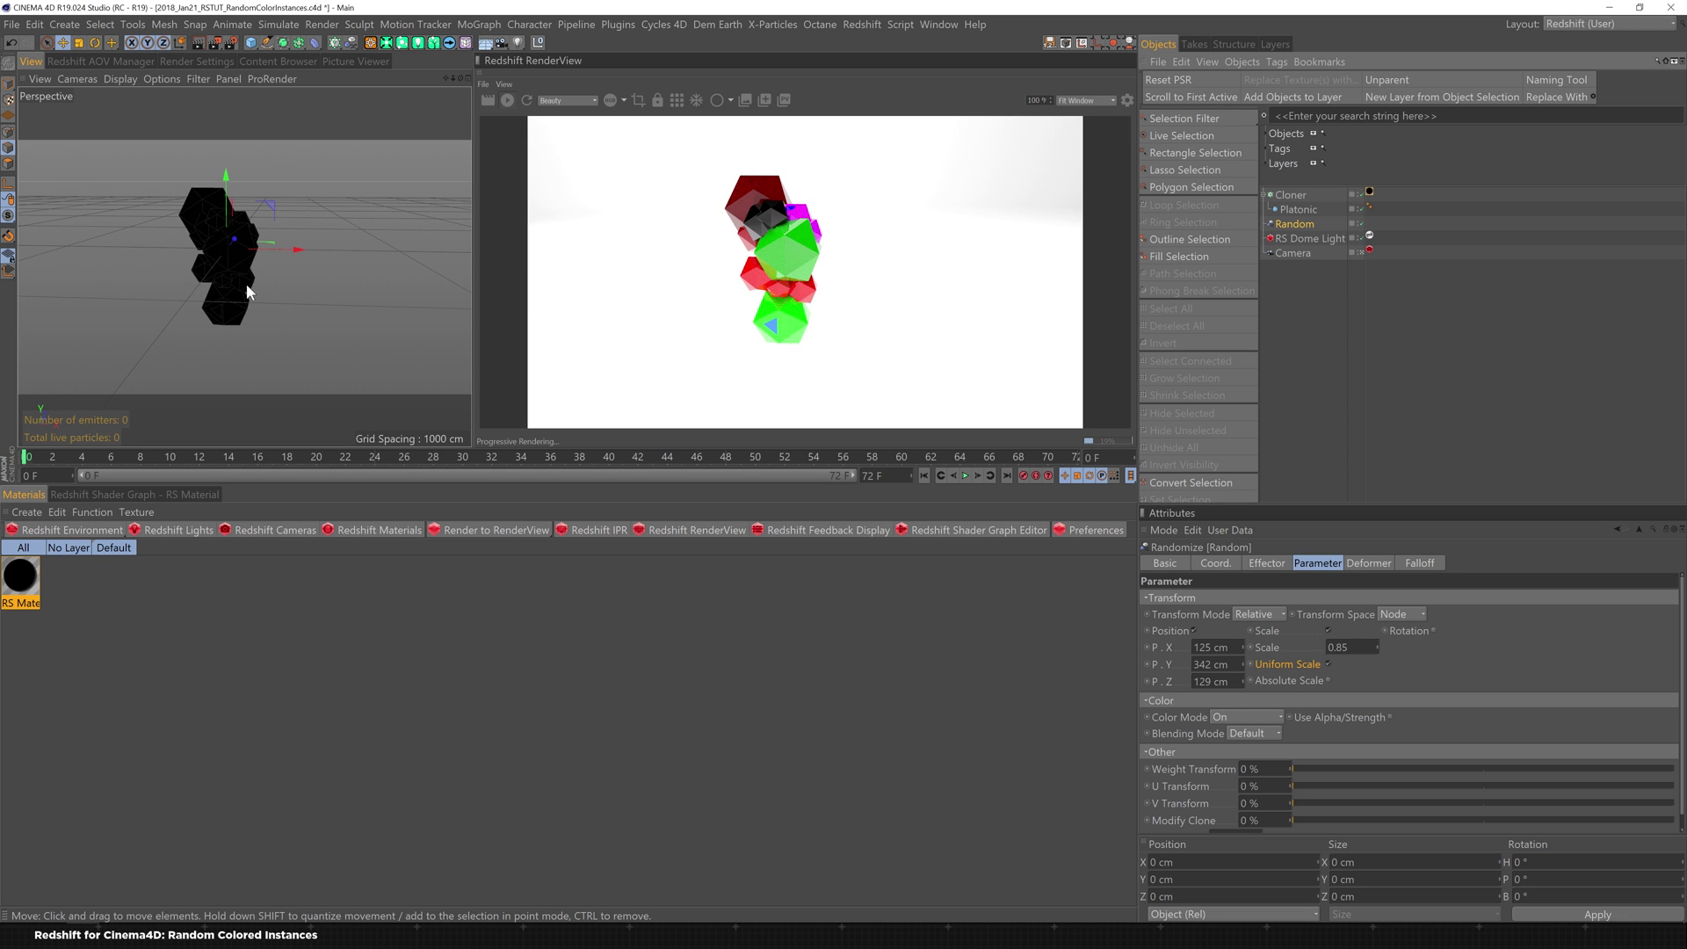
pyautogui.keyDown('alt'); pyautogui.moveTo(248, 288); pyautogui.dragTo(281, 308); pyautogui.keyUp('alt')
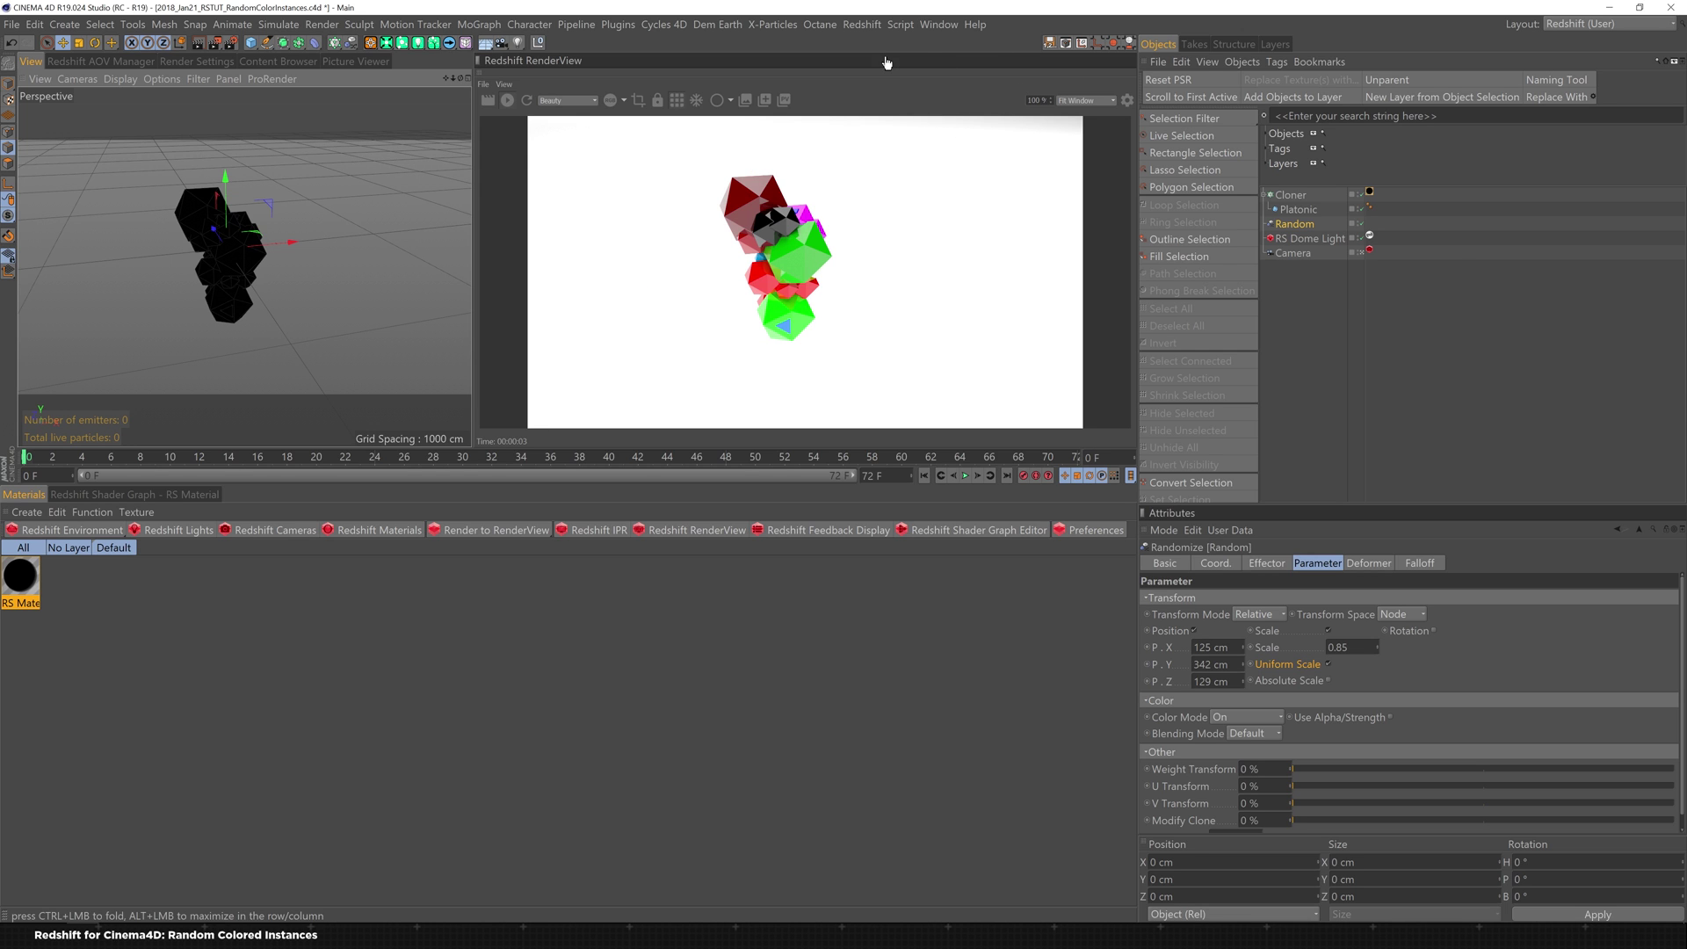
# Step: Set the Cloner's count to 50 and inspect the coloured clones from a different side
pyautogui.click(1295, 195)
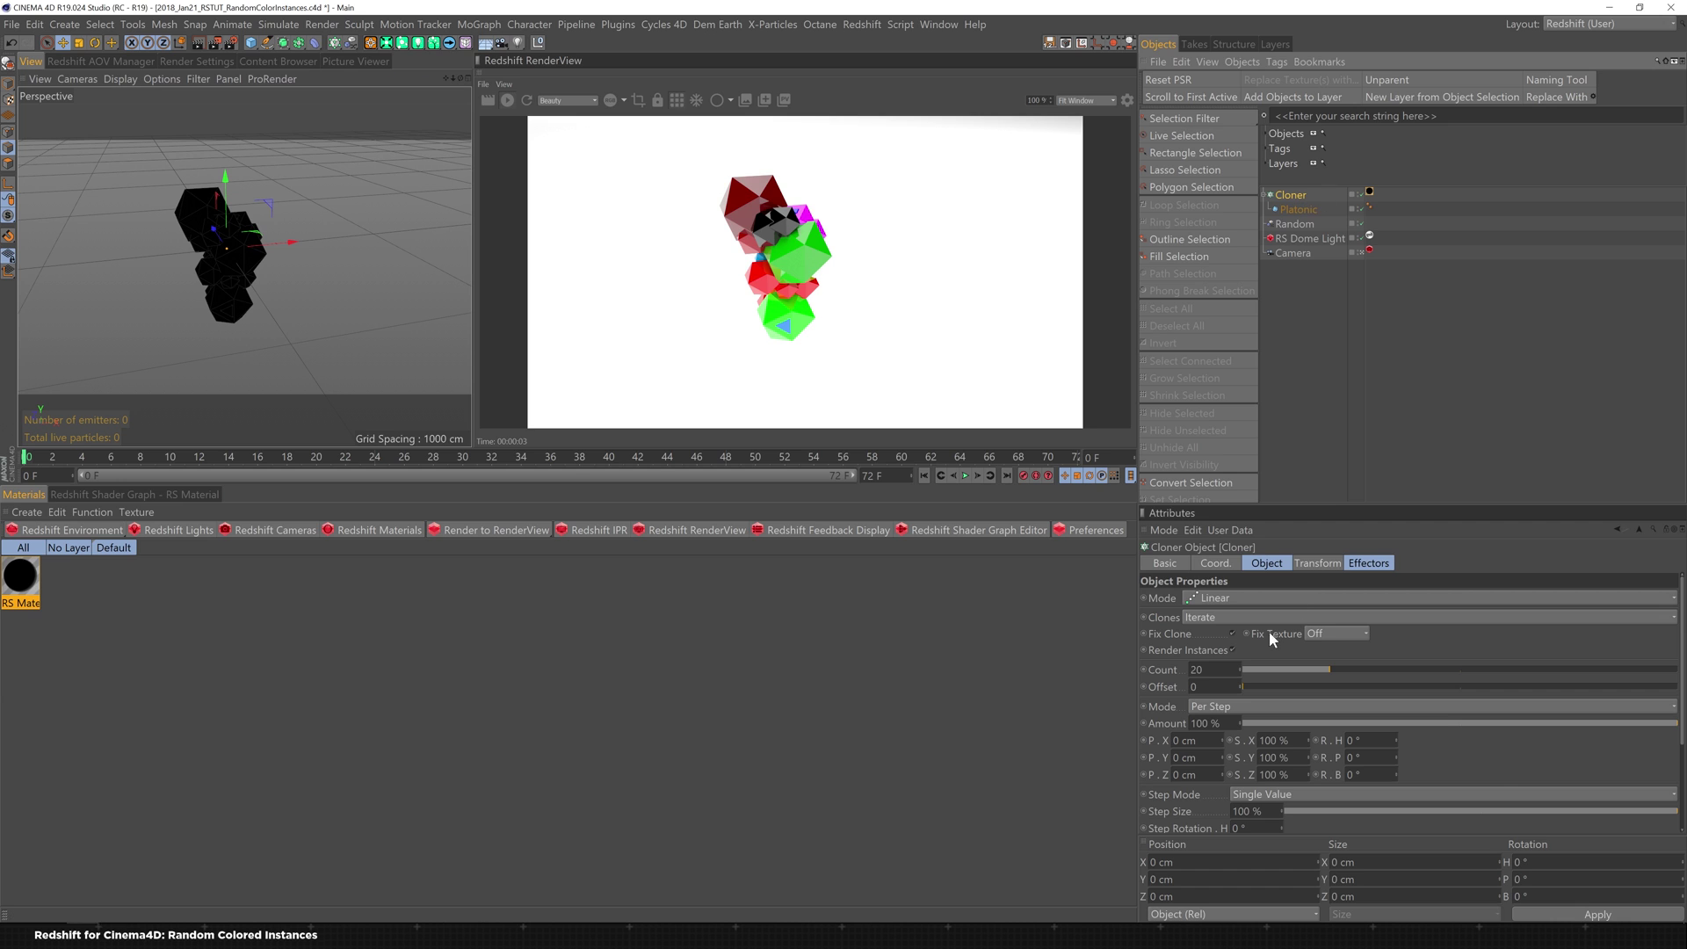
pyautogui.doubleClick(1203, 669)
pyautogui.write('50')
pyautogui.press('Return')
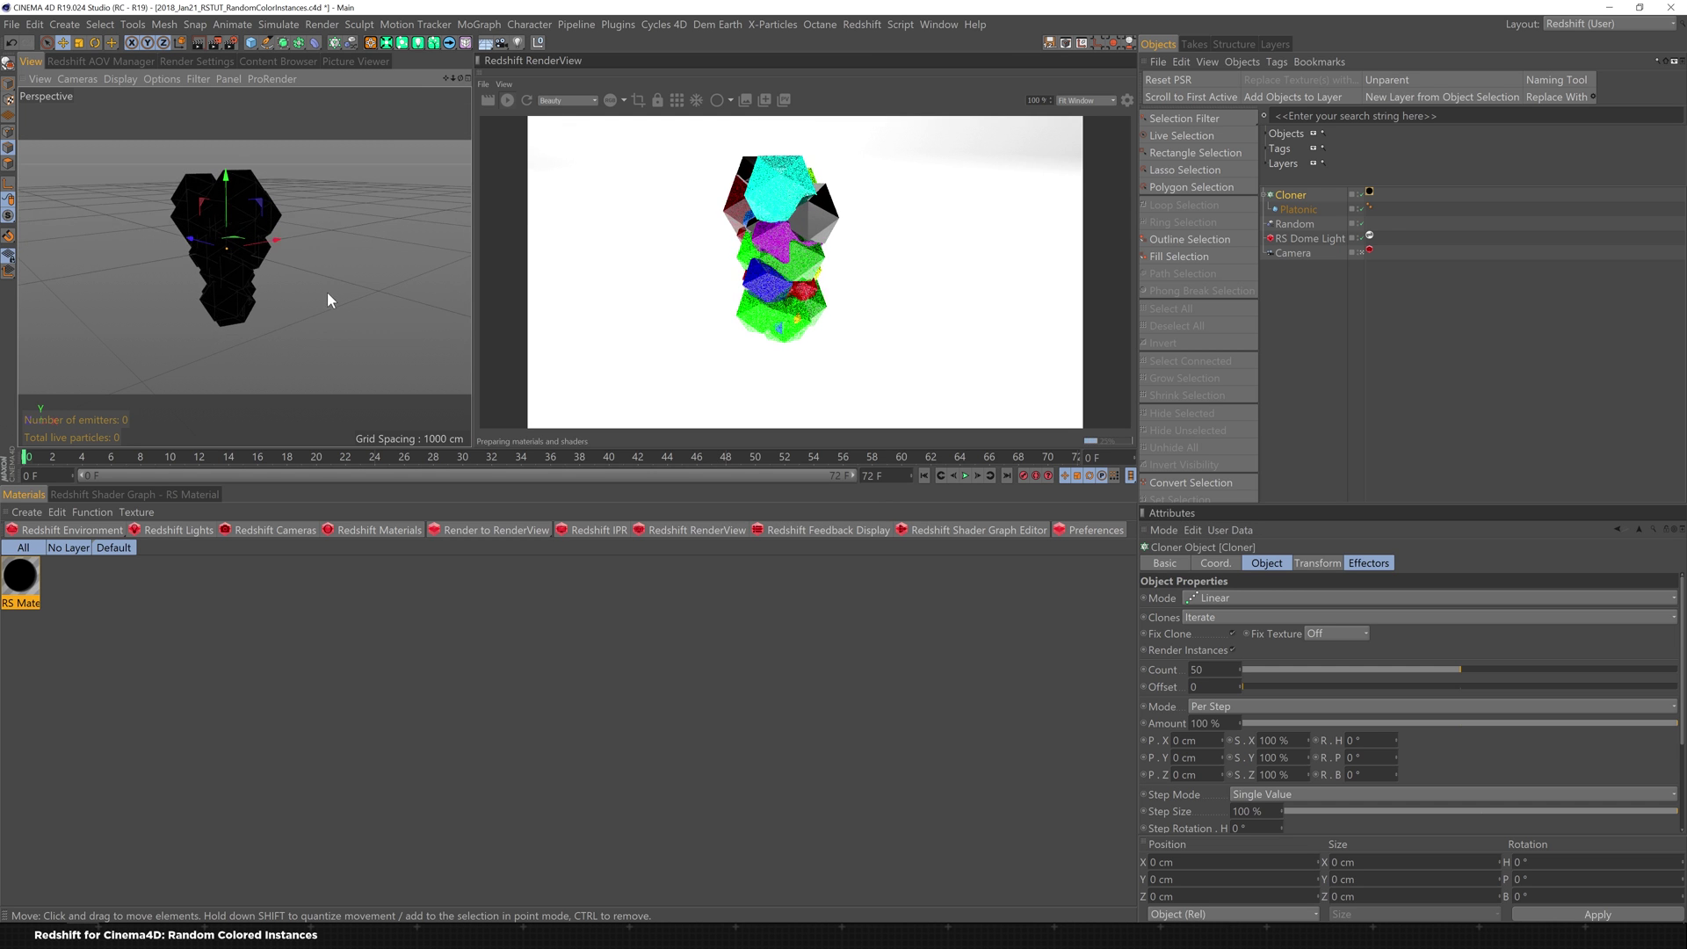
pyautogui.keyDown('alt'); pyautogui.moveTo(304, 293); pyautogui.dragTo(368, 260); pyautogui.keyUp('alt')
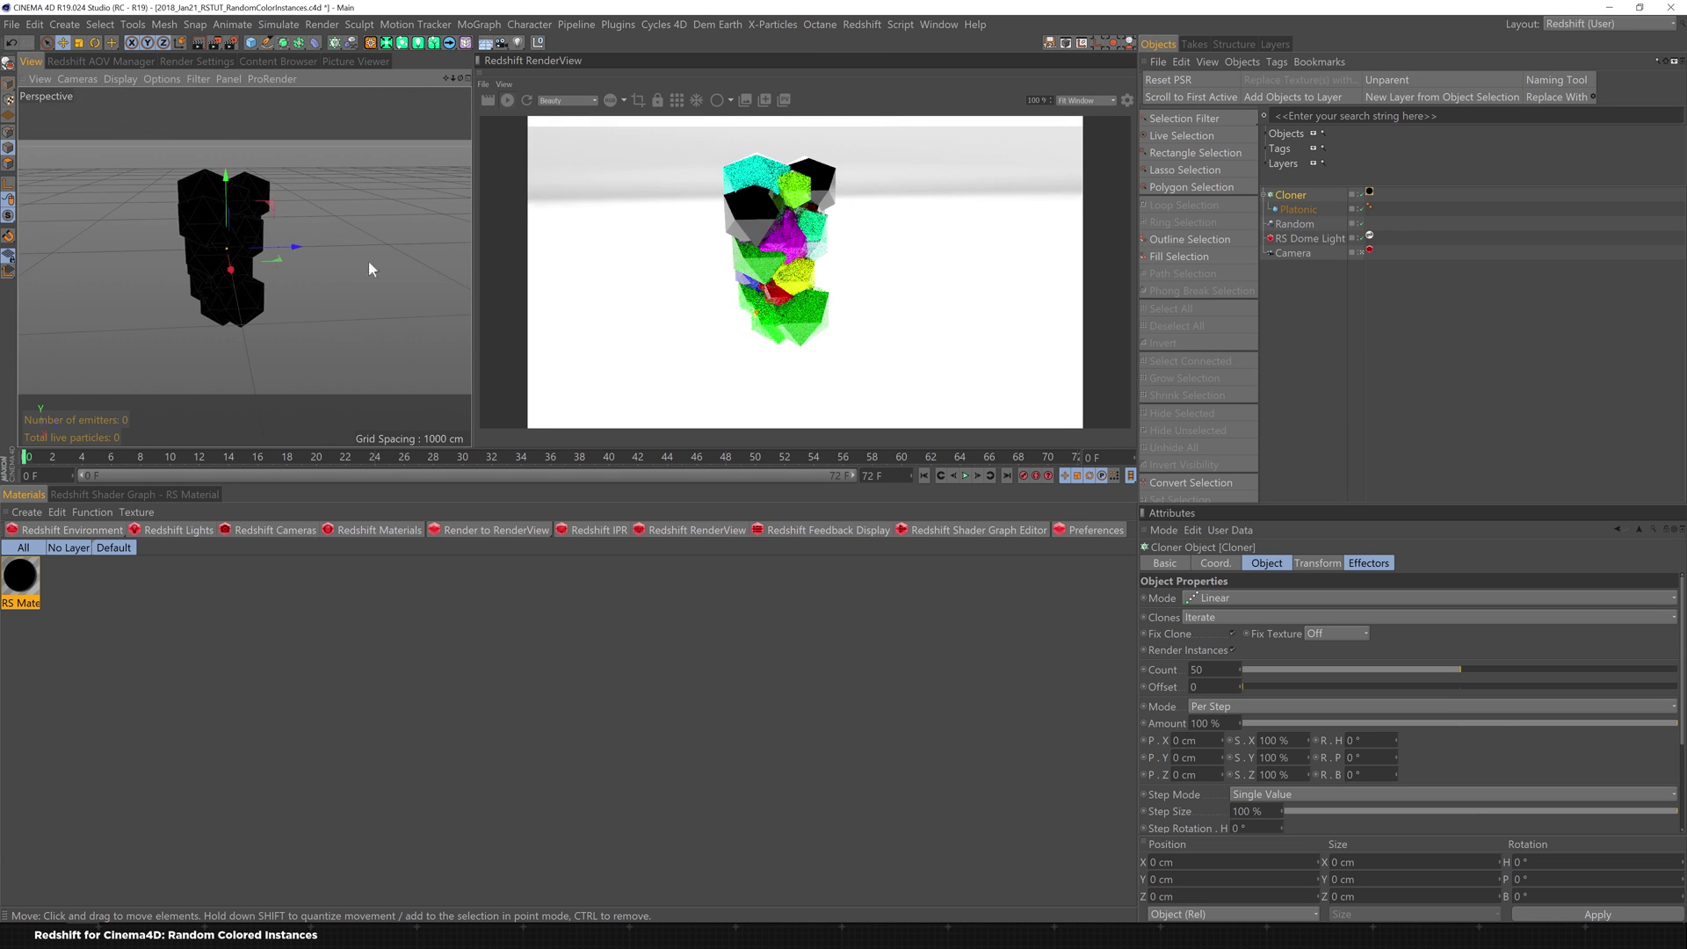
# Step: Set the Cloner's count to 500
pyautogui.click(1198, 669)
pyautogui.write('500')
pyautogui.press('Return')
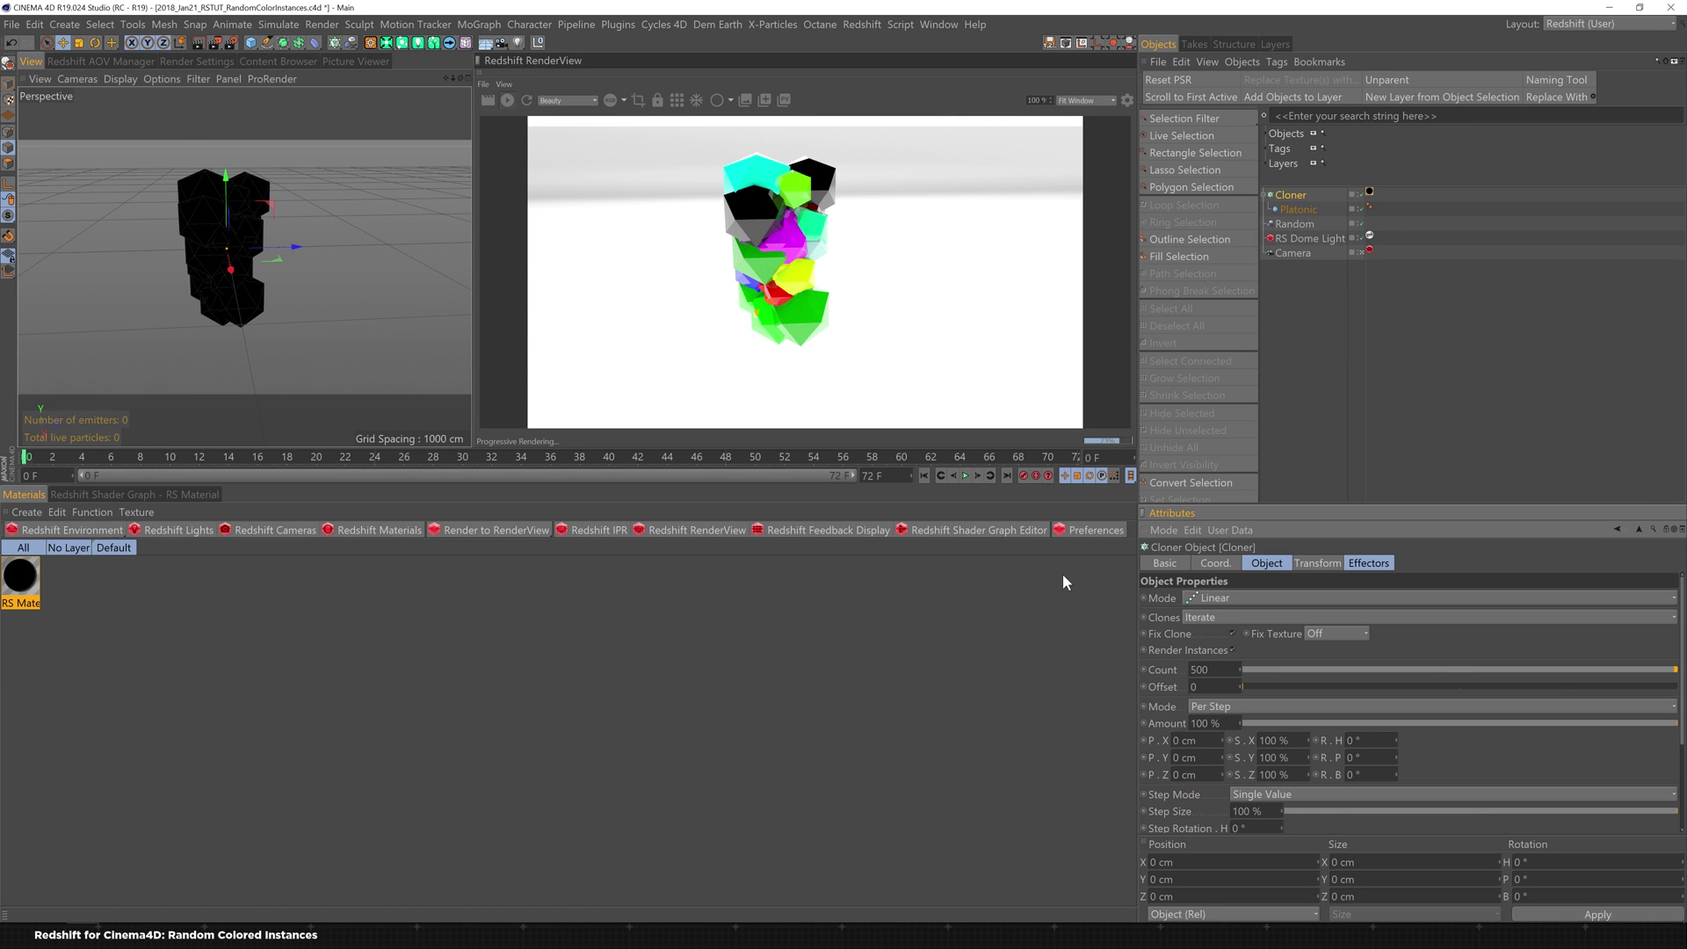